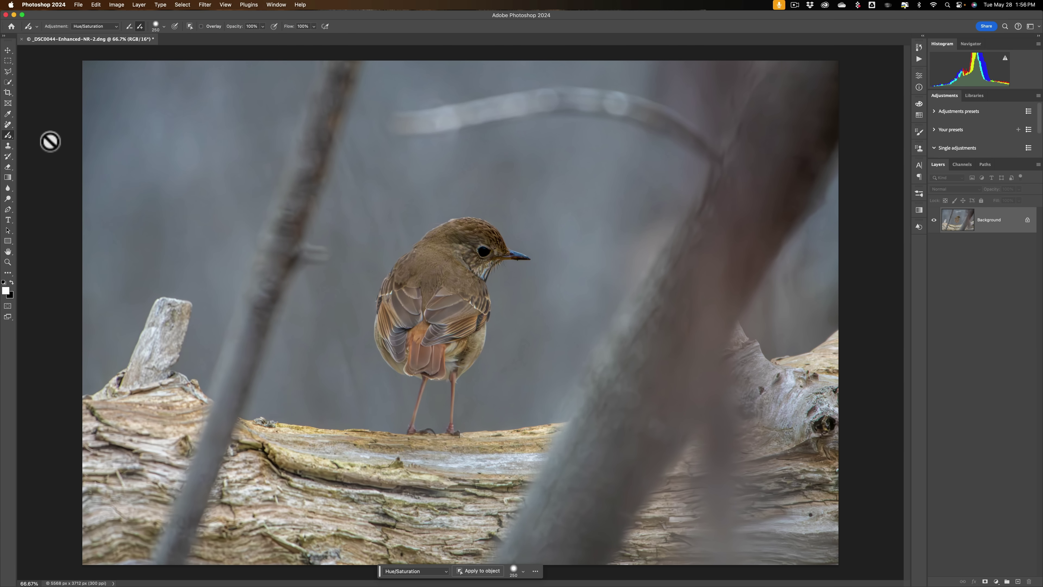
# Look through the toolbar customization list for the Adjustment Brush Tool in the brush group and close it without changes.
pyautogui.click(97, 4)
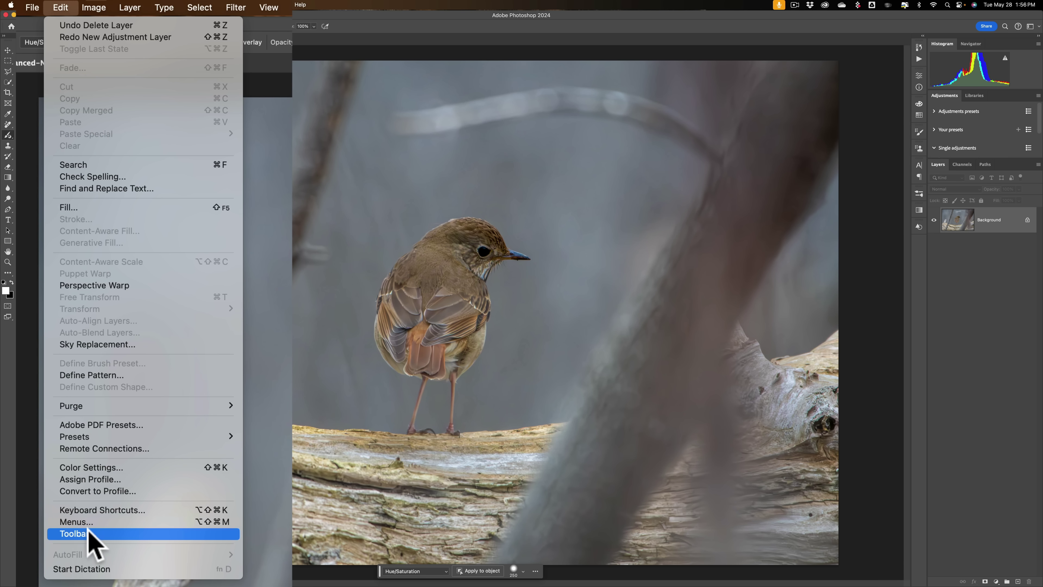
pyautogui.click(82, 483)
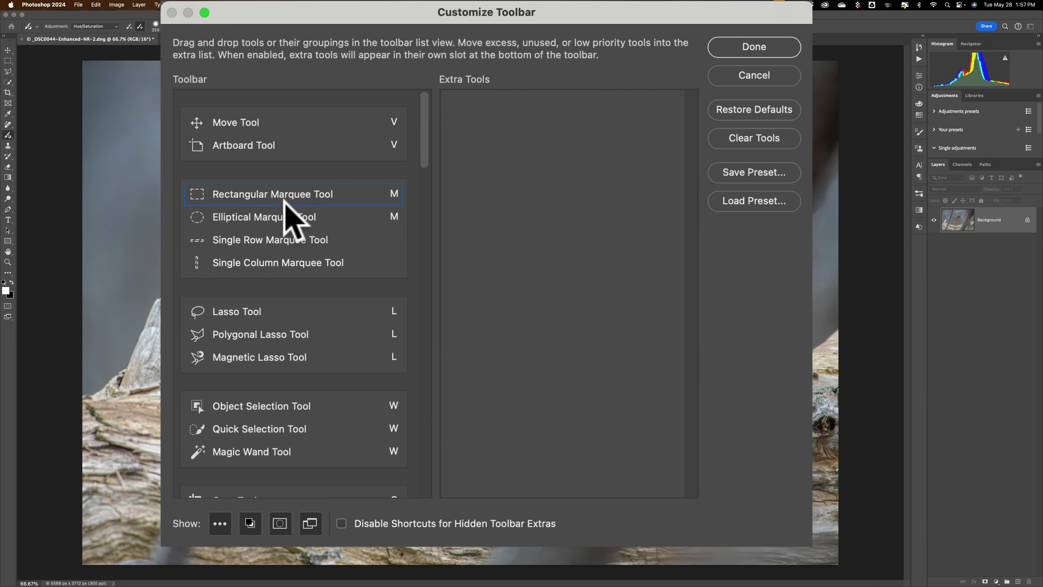
pyautogui.scroll(-10, 285, 202)
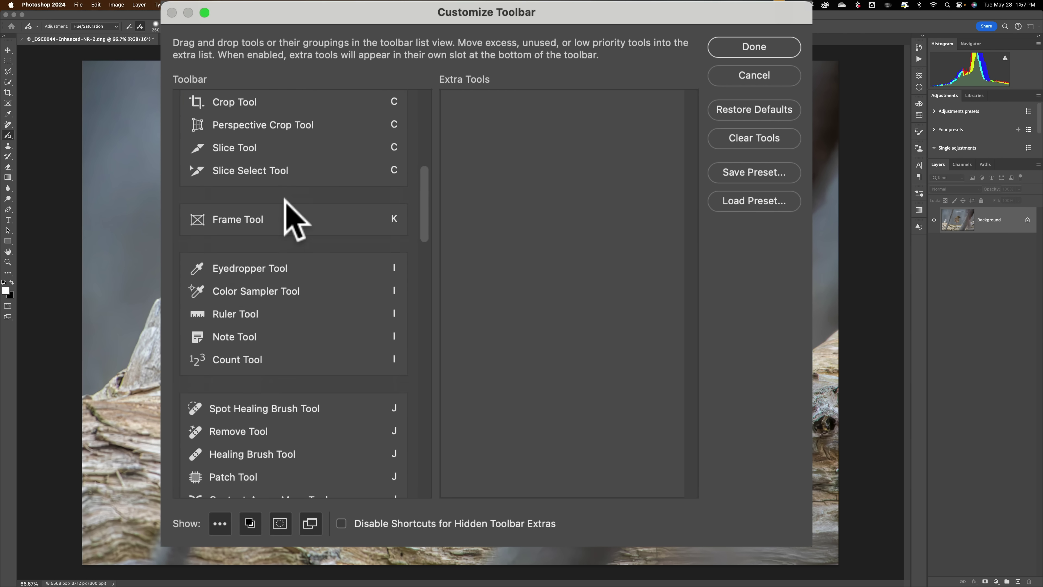
pyautogui.scroll(-10, 286, 201)
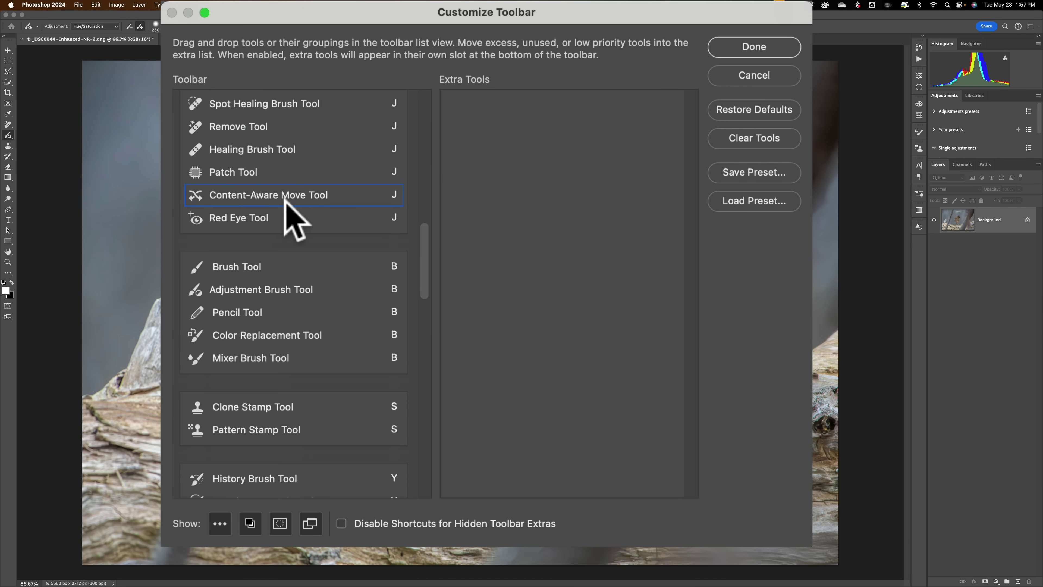
pyautogui.scroll(-3, 288, 197)
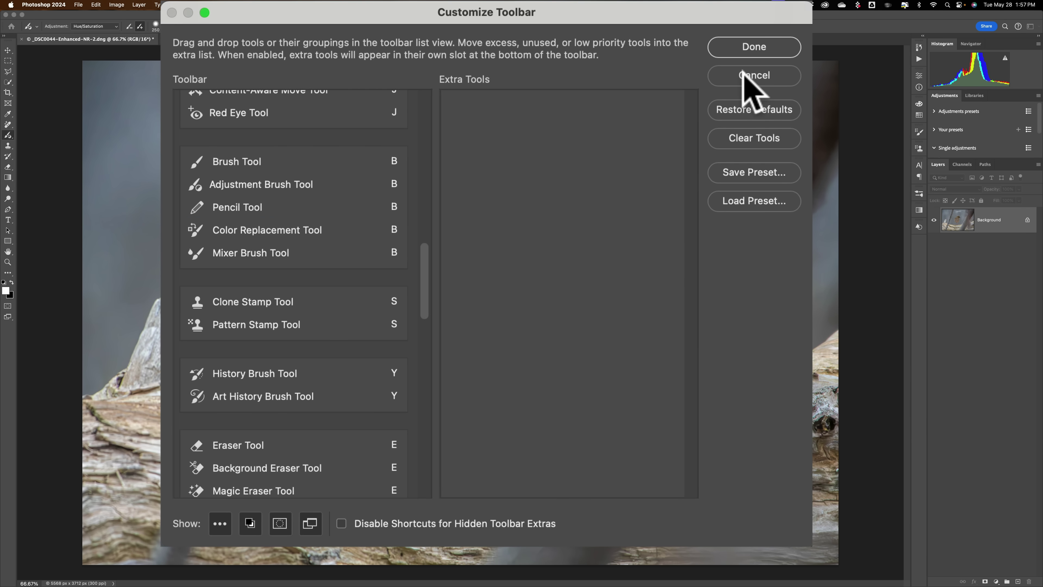
pyautogui.click(754, 75)
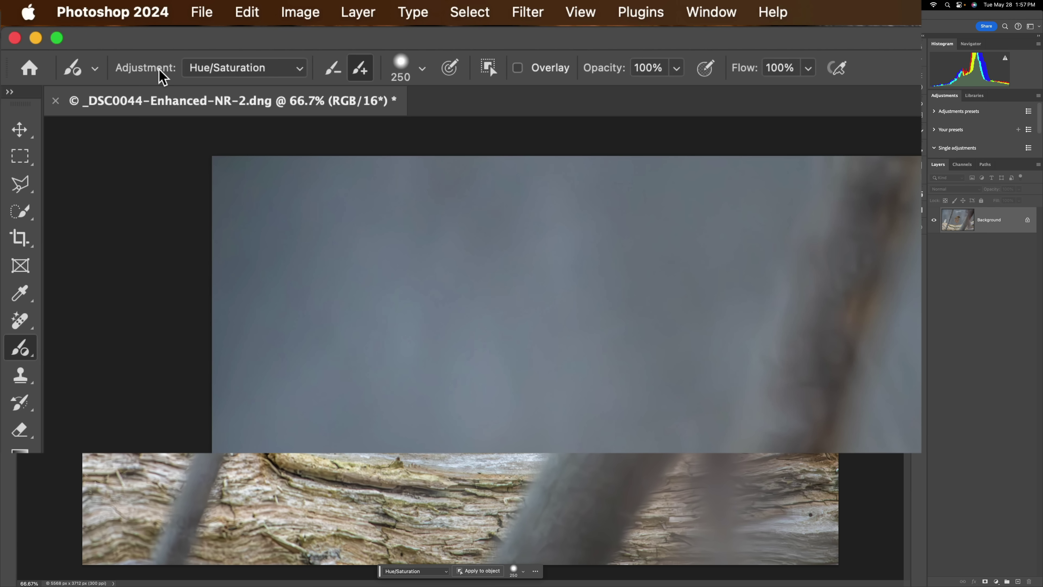
# Choose Hue/Saturation as the Adjustment Brush's adjustment type and review the brush's size and hardness settings.
pyautogui.click(301, 69)
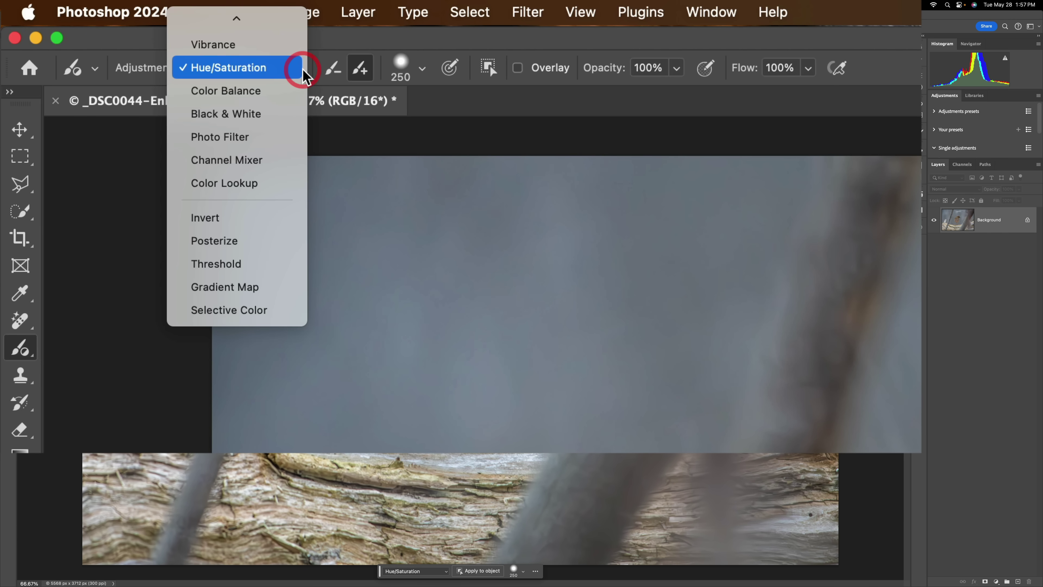
pyautogui.scroll(4, 303, 74)
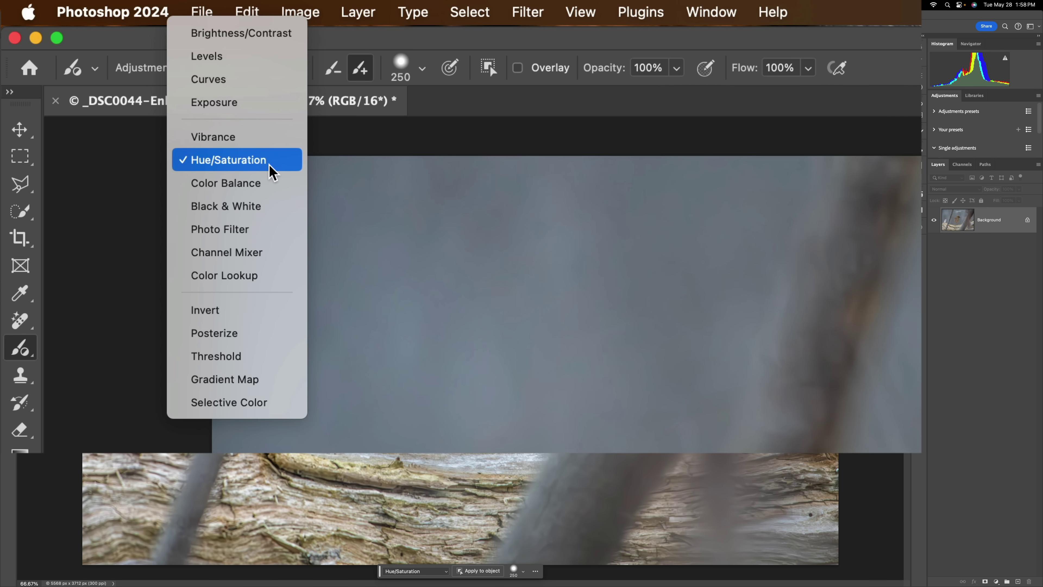
pyautogui.click(237, 162)
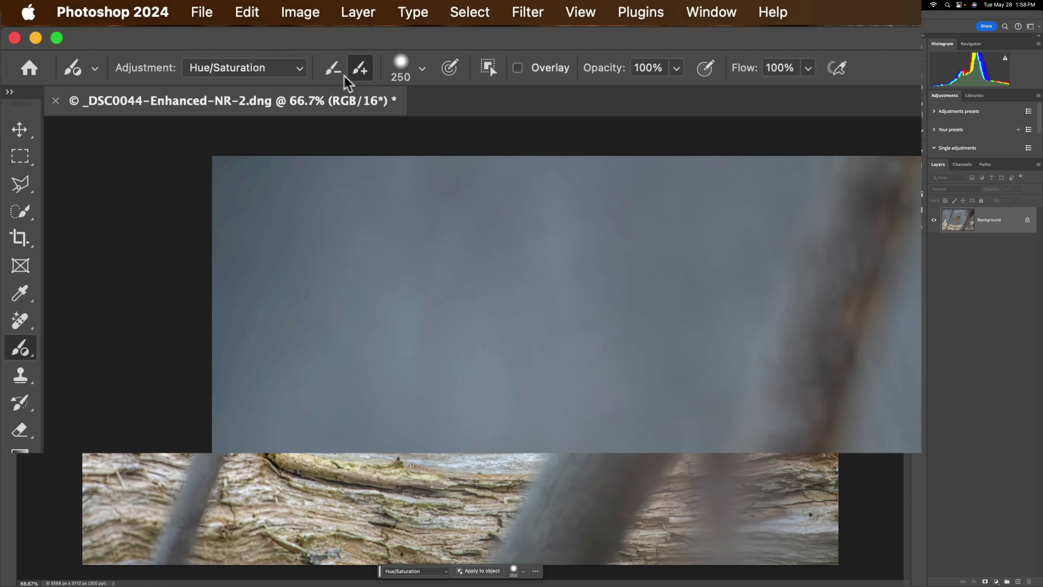
pyautogui.click(422, 71)
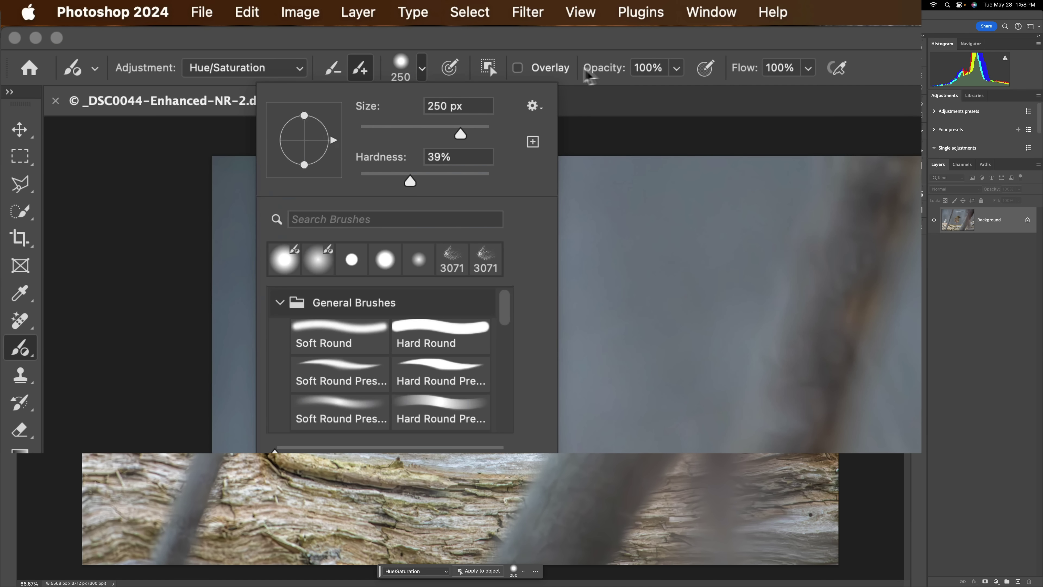
pyautogui.click(602, 73)
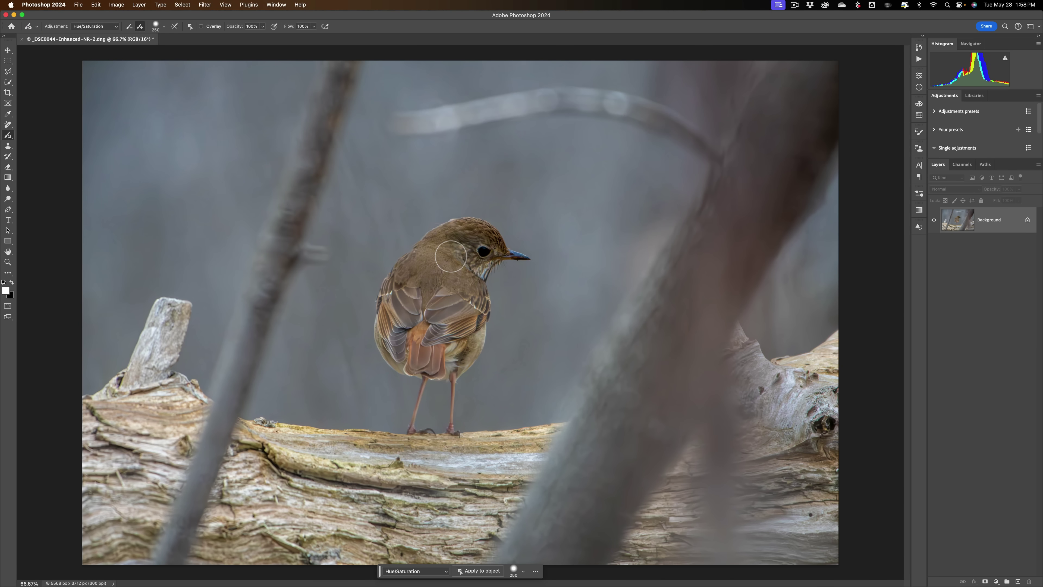
# Reduce the Adjustment Brush to 175 px and paint a Hue/Saturation adjustment around the inside edge of the bird's body and head.
pyautogui.press('[')
pyautogui.press('[')
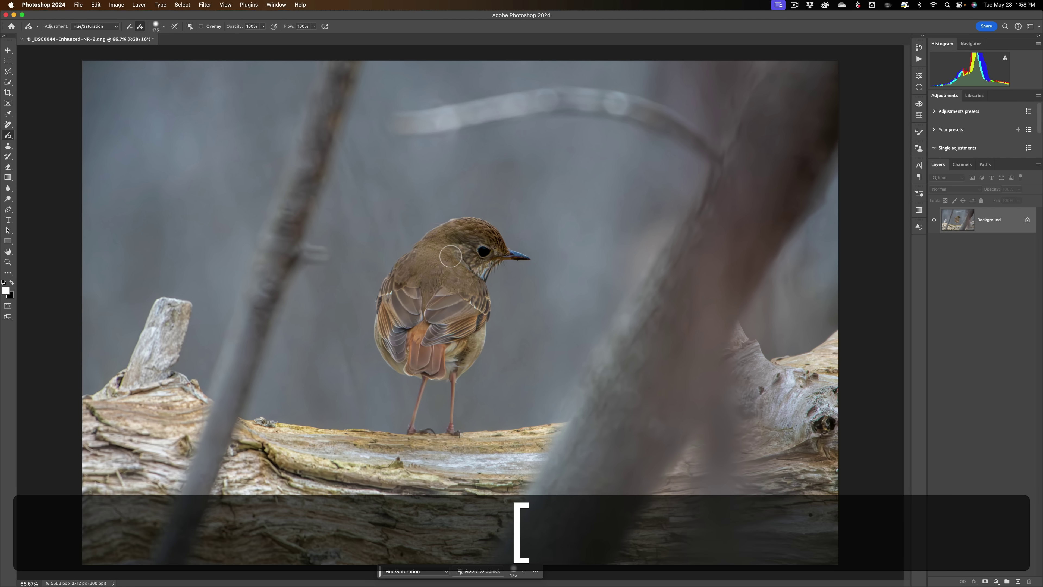
pyautogui.press(']')
pyautogui.press('[')
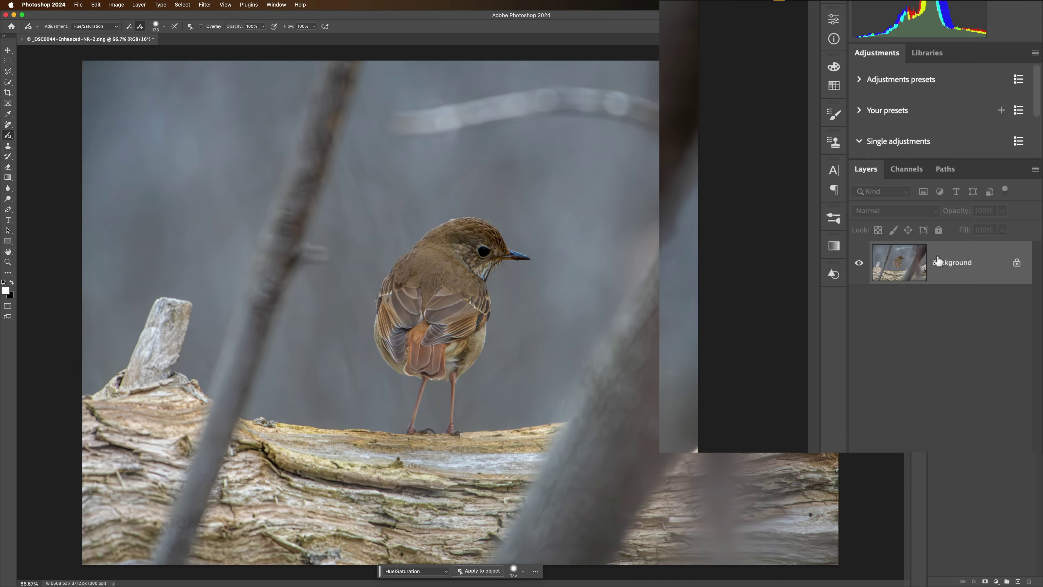
pyautogui.click(468, 240)
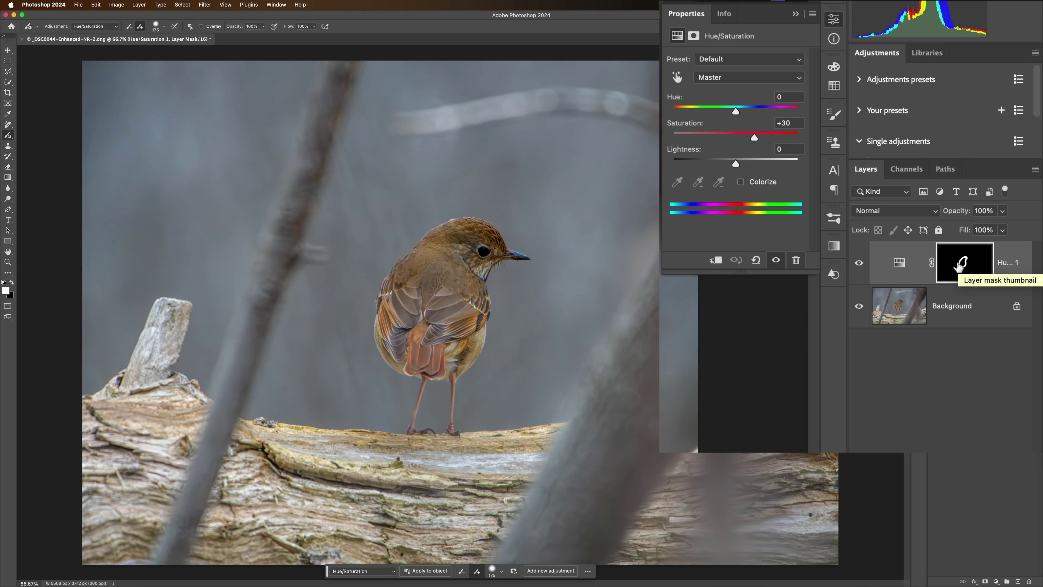
# Display the Hue/Saturation layer mask on its own and fill in the unpainted interior of the bird shape with a 300 px brush.
pyautogui.press('alt')
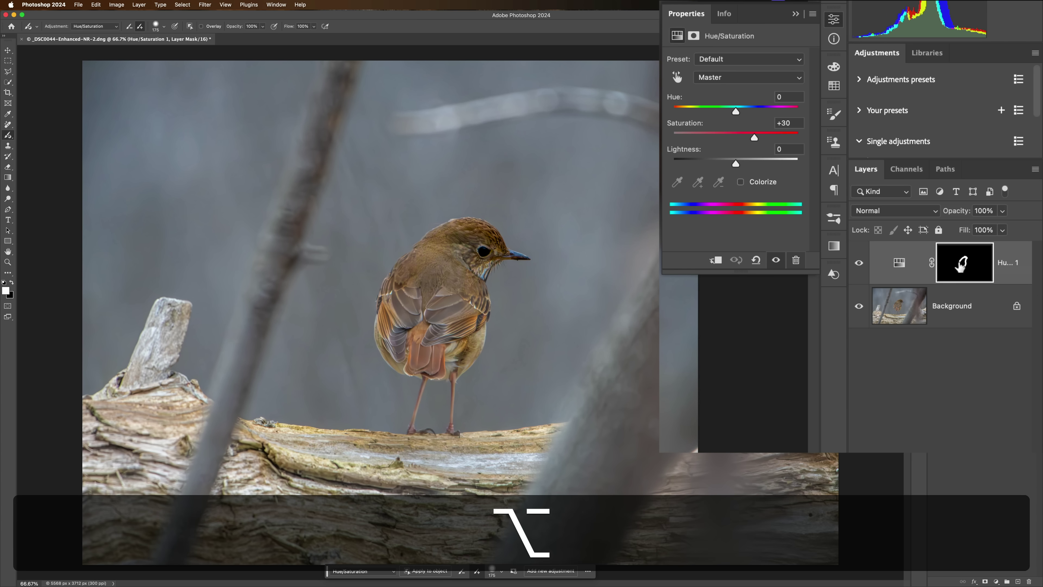
pyautogui.keyDown('alt'); pyautogui.click(961, 266); pyautogui.keyUp('alt')
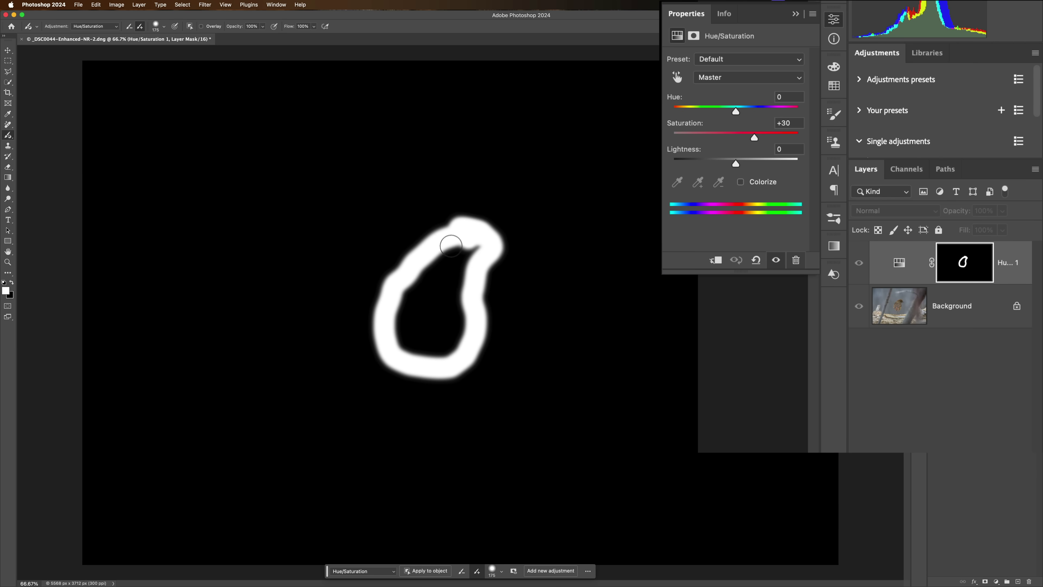
pyautogui.press(']')
pyautogui.press(']')
pyautogui.press(']')
pyautogui.click(452, 257)
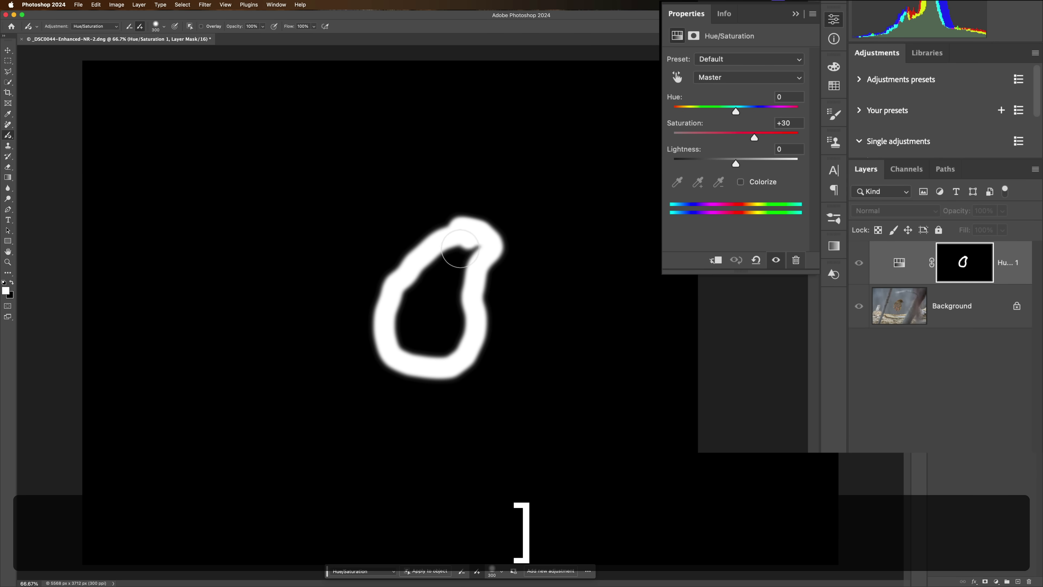
pyautogui.moveTo(452, 256)
pyautogui.mouseDown()
pyautogui.moveTo(473, 247)
pyautogui.moveTo(415, 284)
pyautogui.moveTo(399, 311)
pyautogui.moveTo(411, 358)
pyautogui.moveTo(450, 345)
pyautogui.moveTo(456, 296)
pyautogui.moveTo(442, 284)
pyautogui.moveTo(424, 301)
pyautogui.moveTo(443, 296)
pyautogui.mouseUp()
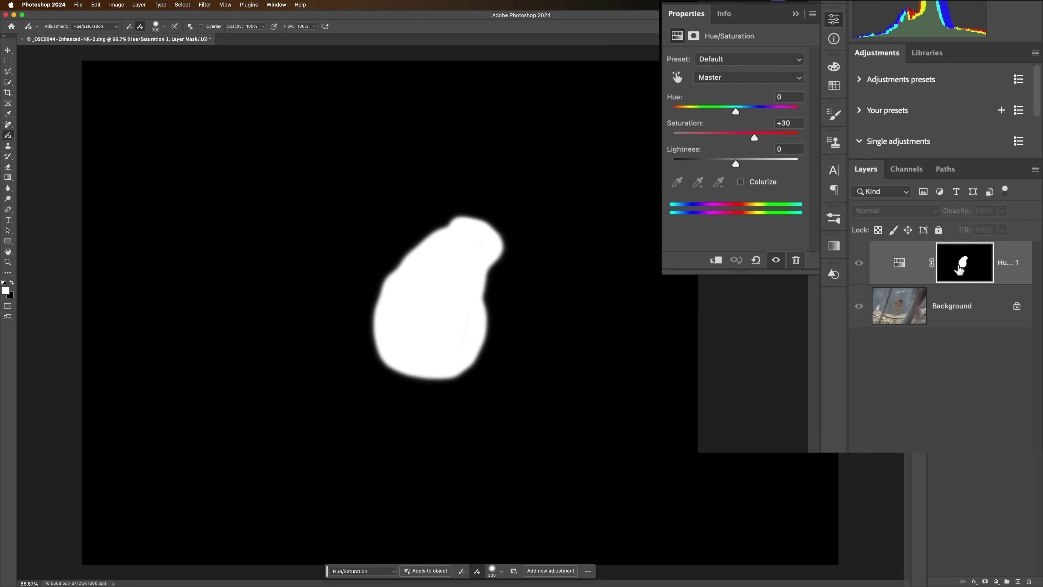
# Leave the mask view and set the Hue/Saturation layer's Lightness to +5.
pyautogui.press('alt')
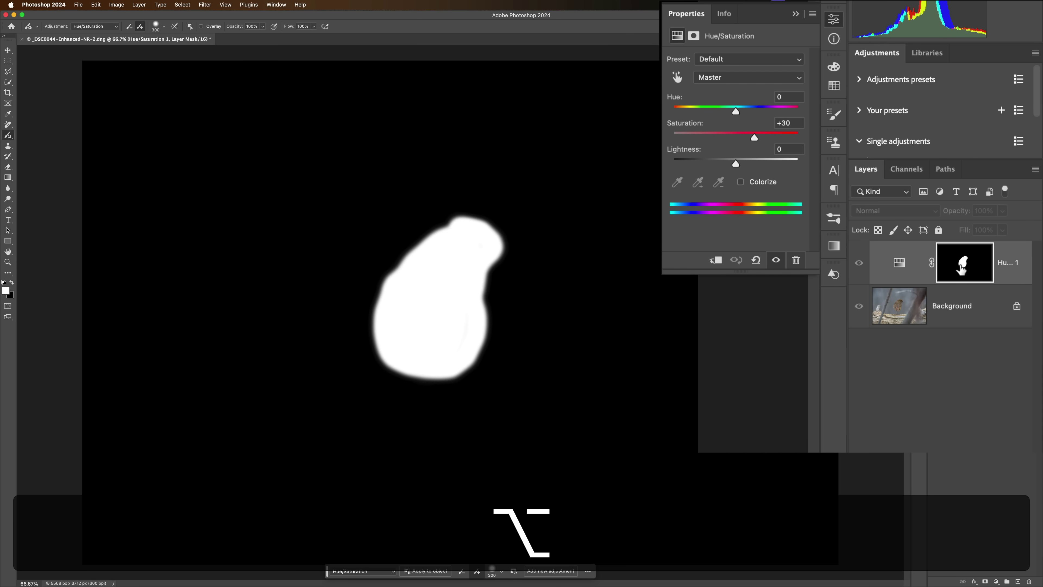
pyautogui.keyDown('alt'); pyautogui.click(962, 269); pyautogui.keyUp('alt')
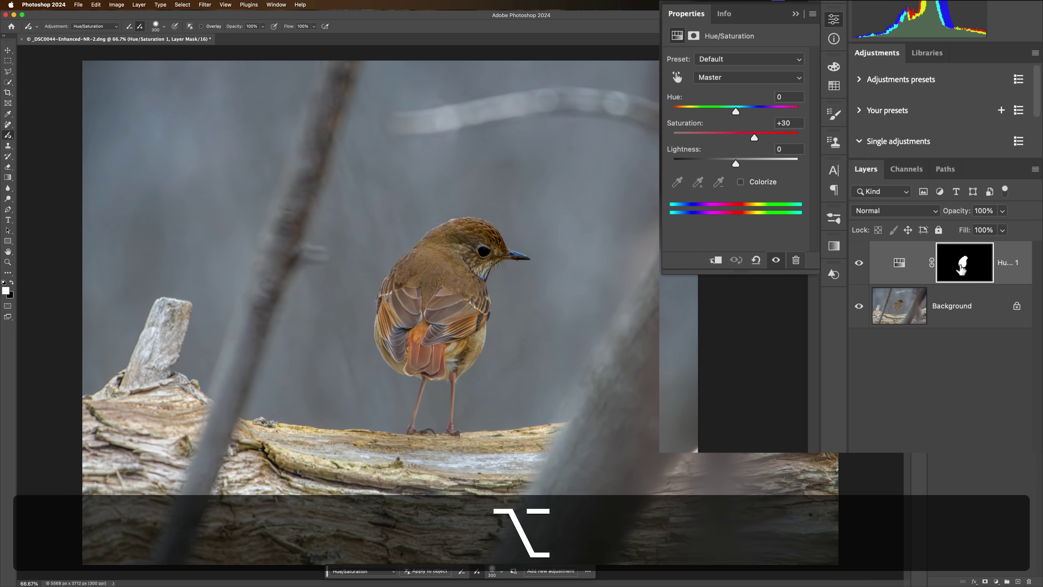
pyautogui.moveTo(736, 163); pyautogui.dragTo(738, 164)
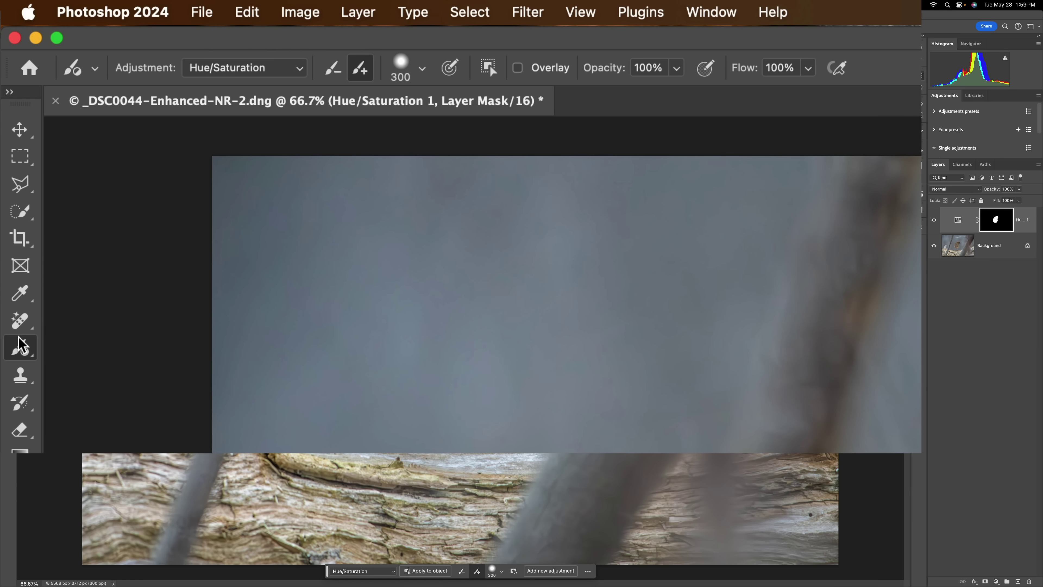
# Switch the Adjustment Brush to Brightness/Contrast and dab the adjustment once on the bird's back to create a new adjustment layer.
pyautogui.click(298, 69)
pyautogui.scroll(3, 297, 74)
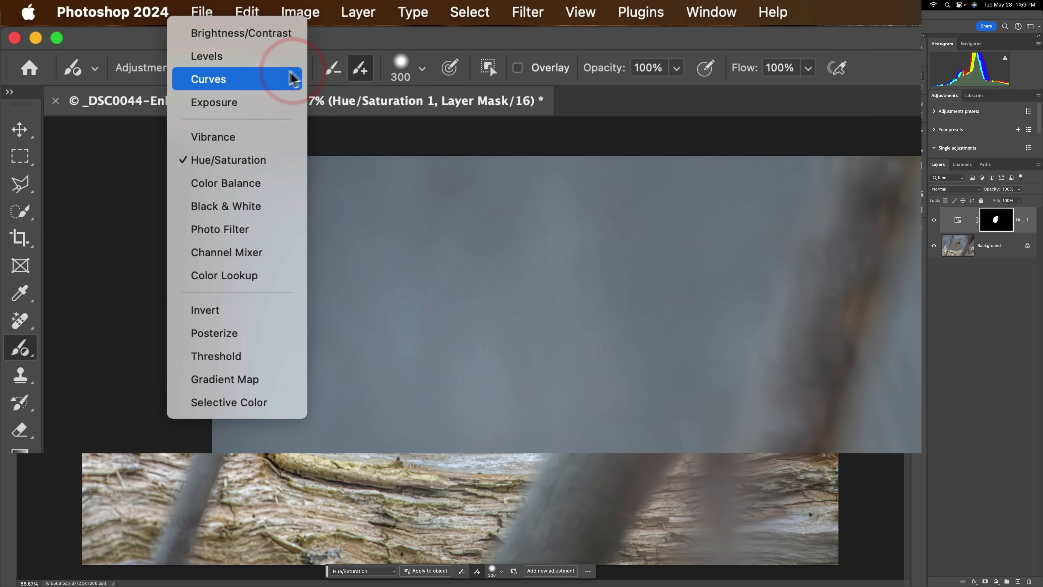
pyautogui.click(221, 39)
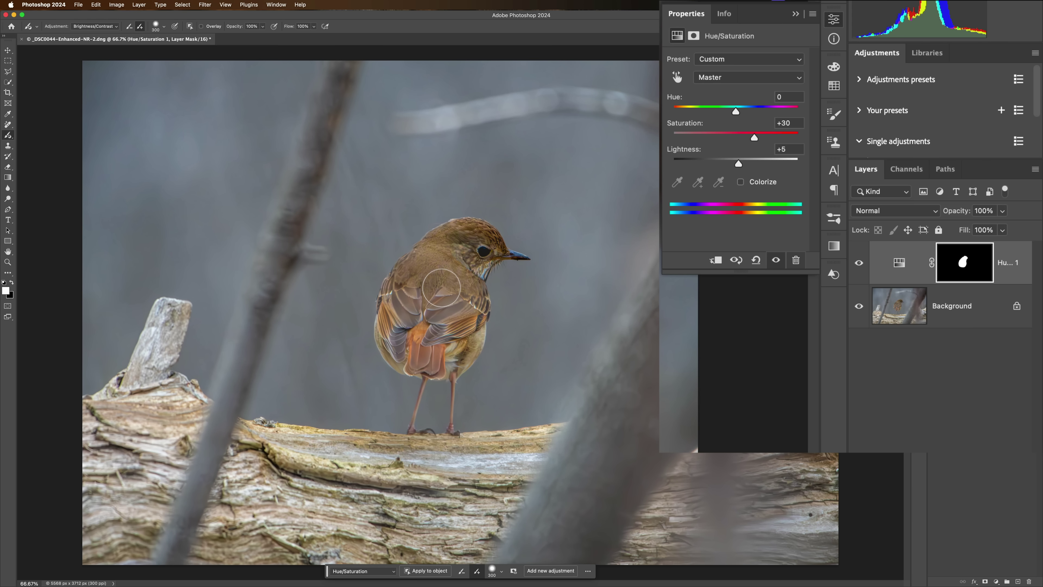
pyautogui.click(441, 288)
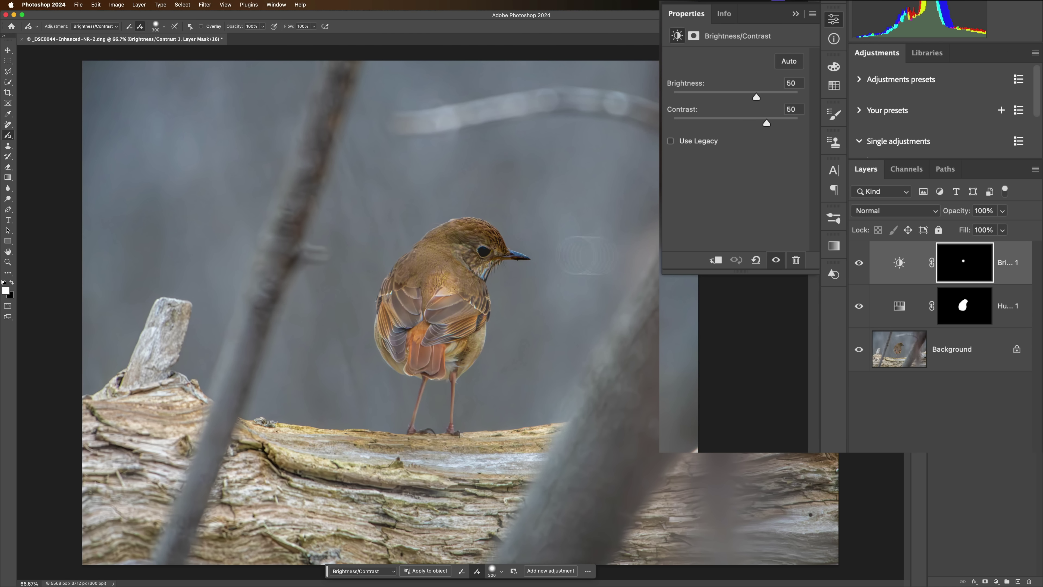
# Copy the Hue/Saturation layer's bird mask onto the Brightness/Contrast layer, replacing its existing mask.
pyautogui.click(964, 313)
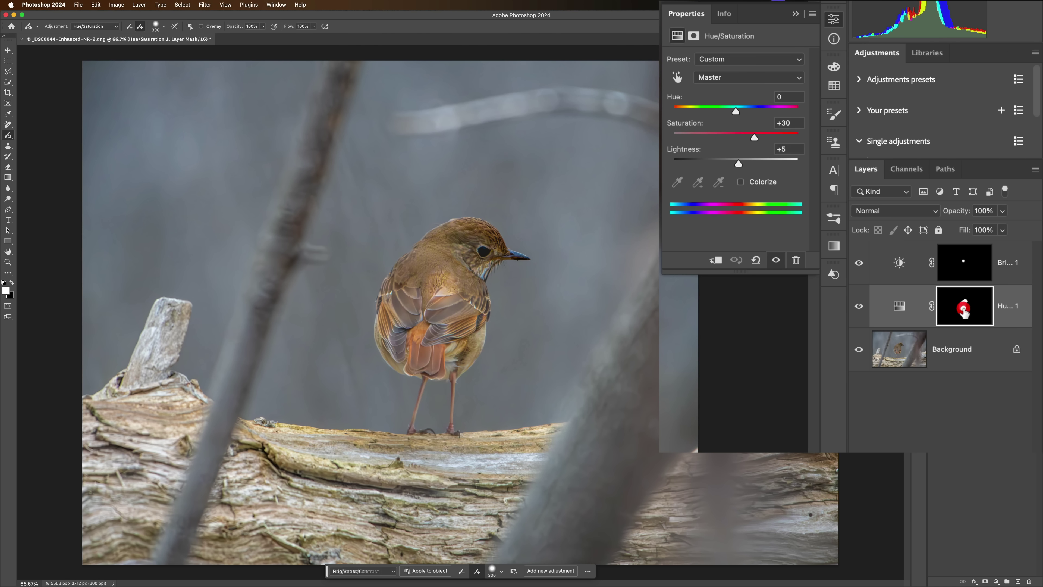
pyautogui.click(967, 271)
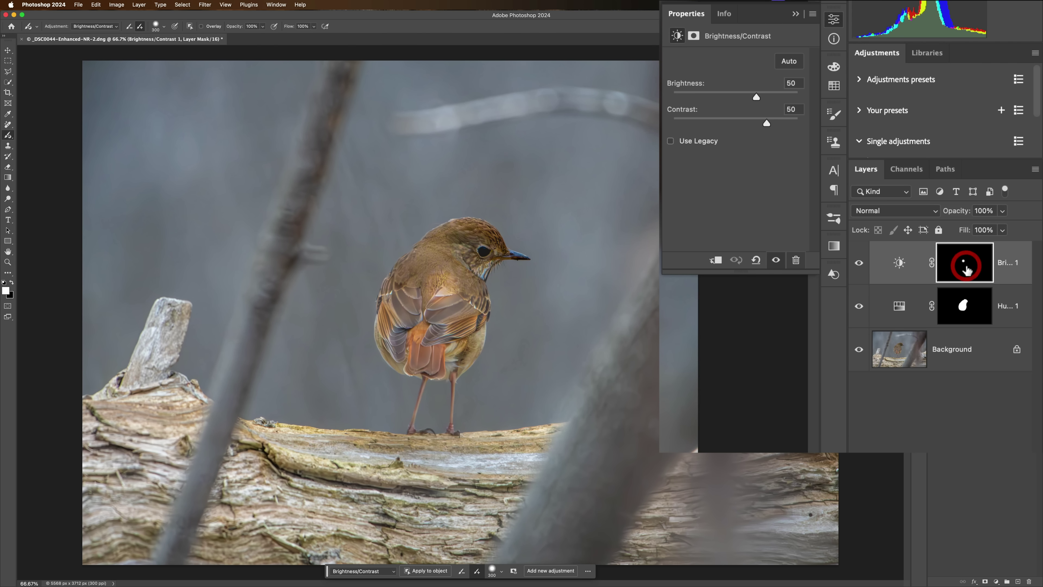
pyautogui.click(963, 306)
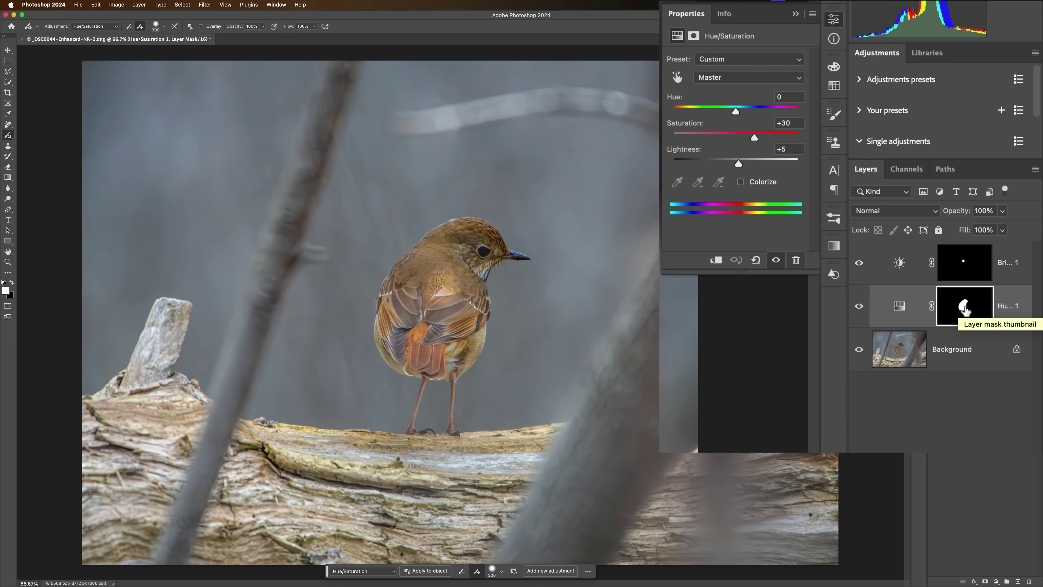
pyautogui.press('alt')
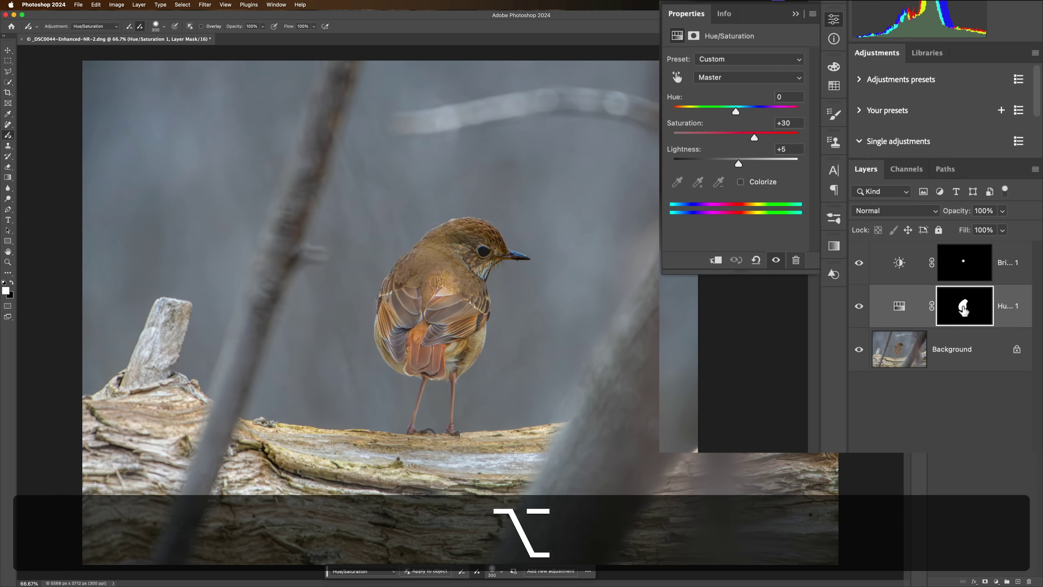
pyautogui.moveTo(966, 311); pyautogui.dragTo(963, 262)
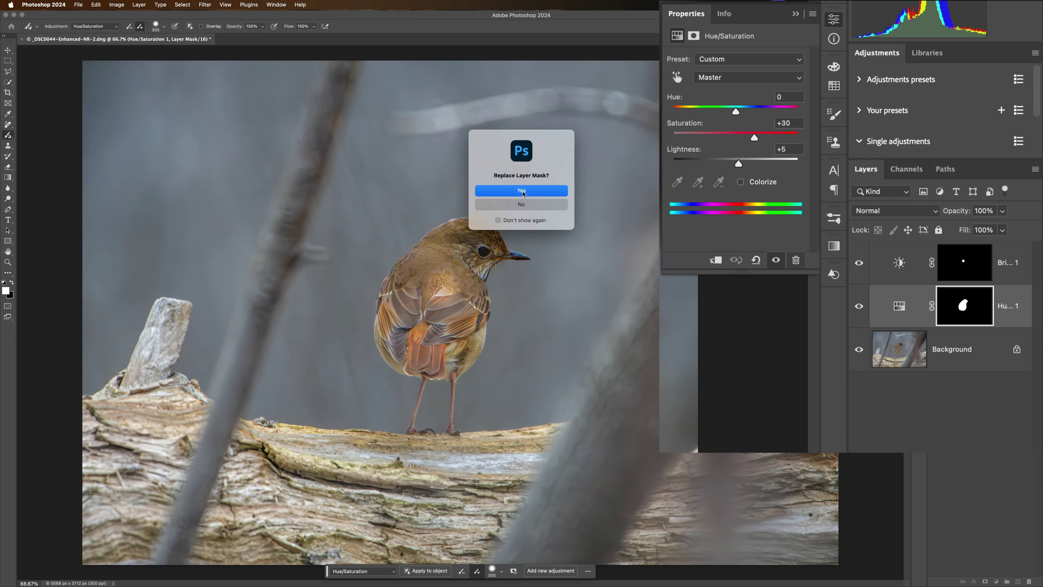
pyautogui.click(523, 192)
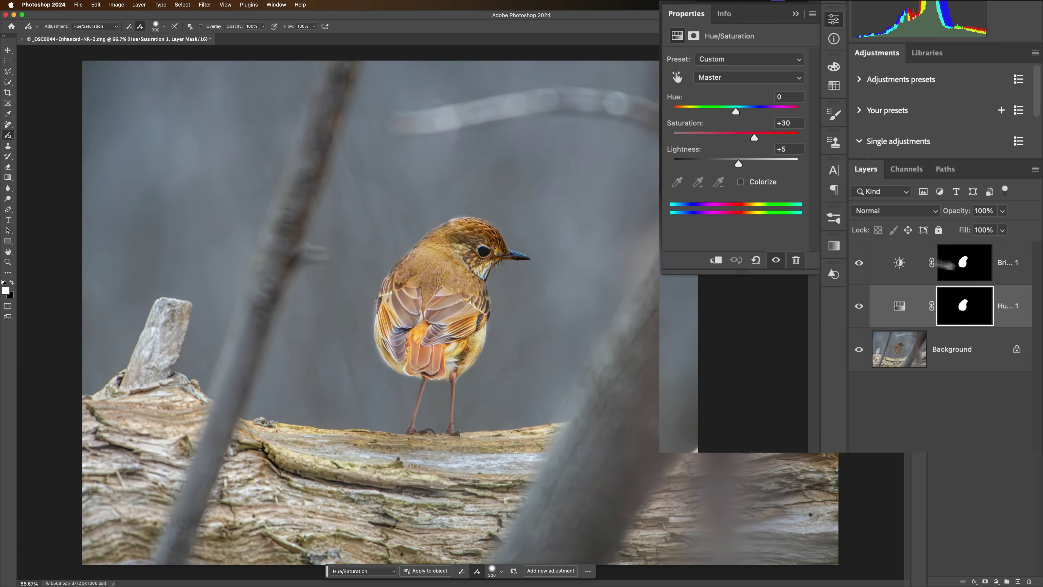
# Lower the Saturation of the Hue/Saturation layer and select the Brightness/Contrast layer for editing.
pyautogui.moveTo(754, 137); pyautogui.dragTo(741, 138)
pyautogui.click(924, 255)
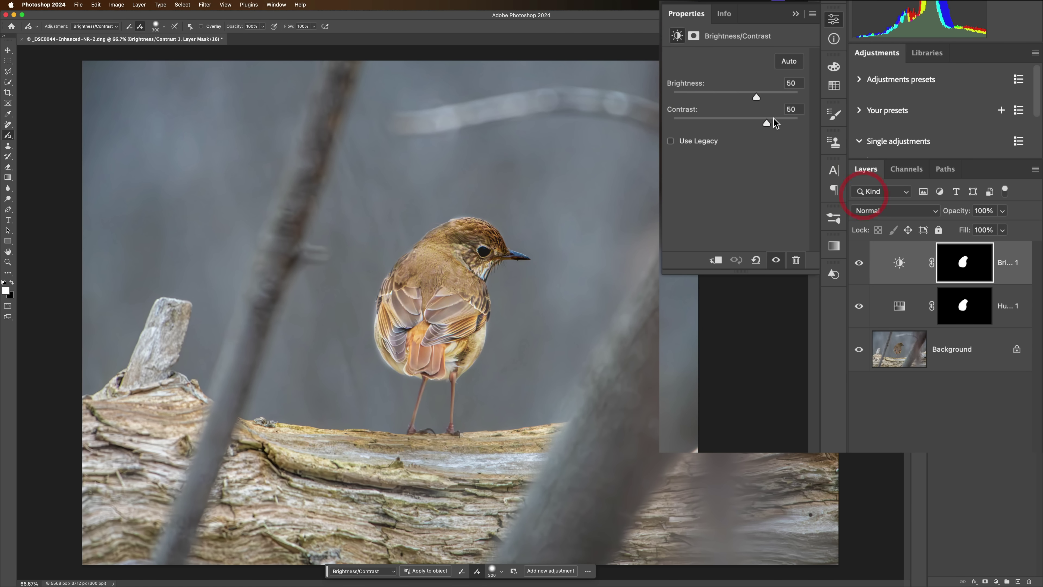
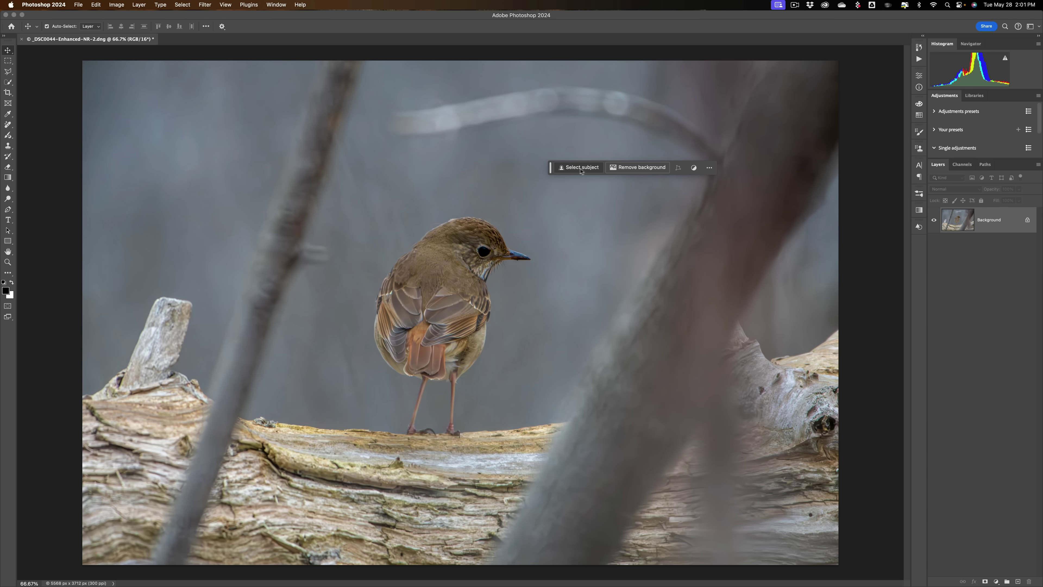
# Check that the Contextual Task Bar is enabled and create a selection of the bird with Select Subject.
pyautogui.click(583, 170)
pyautogui.click(274, 5)
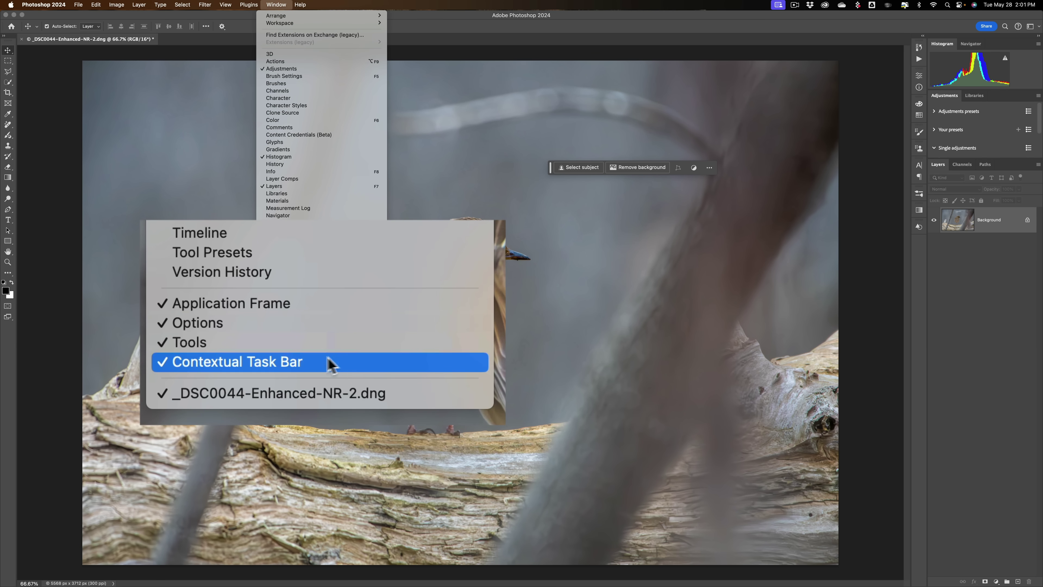
pyautogui.click(463, 25)
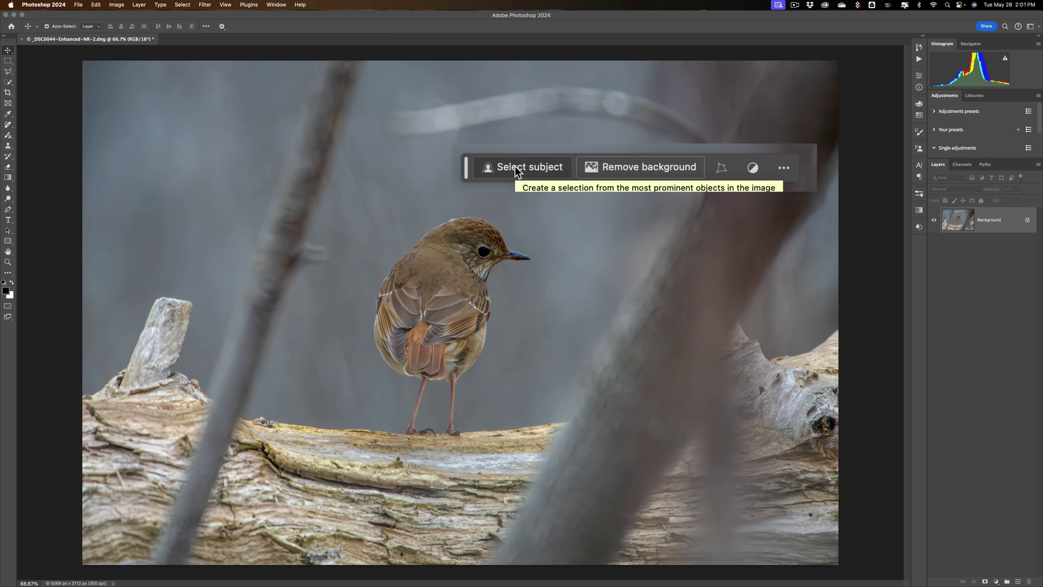
pyautogui.click(517, 171)
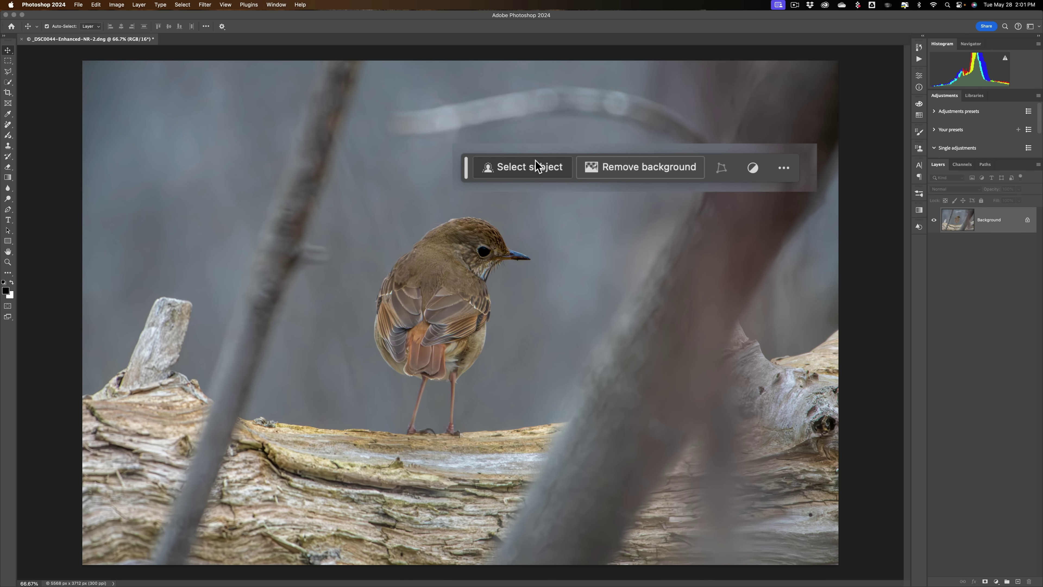
pyautogui.click(524, 169)
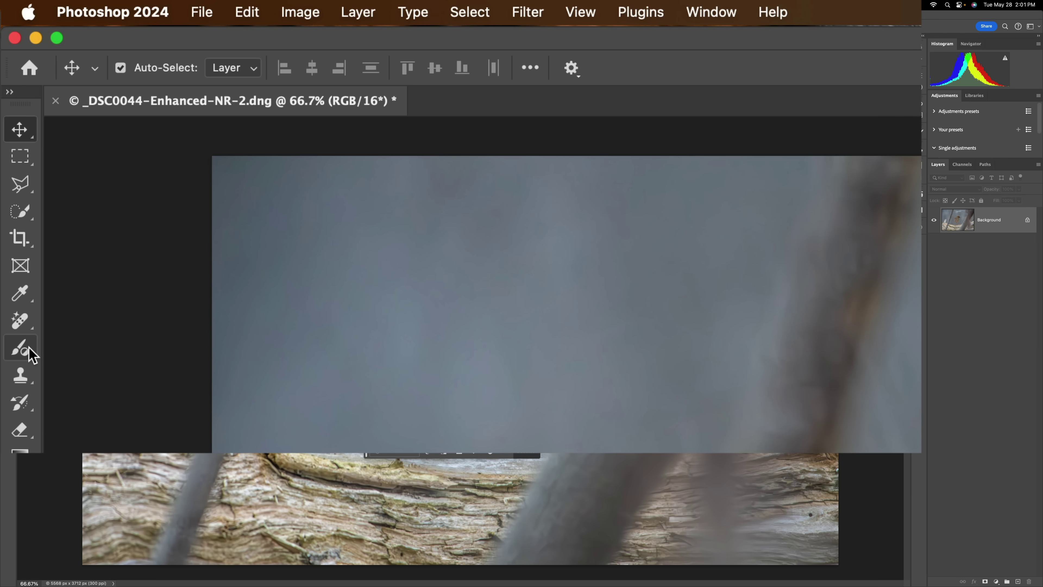
# Apply a Hue/Saturation adjustment to the selected bird with one Adjustment Brush dab and set its Saturation to +26.
pyautogui.click(25, 348)
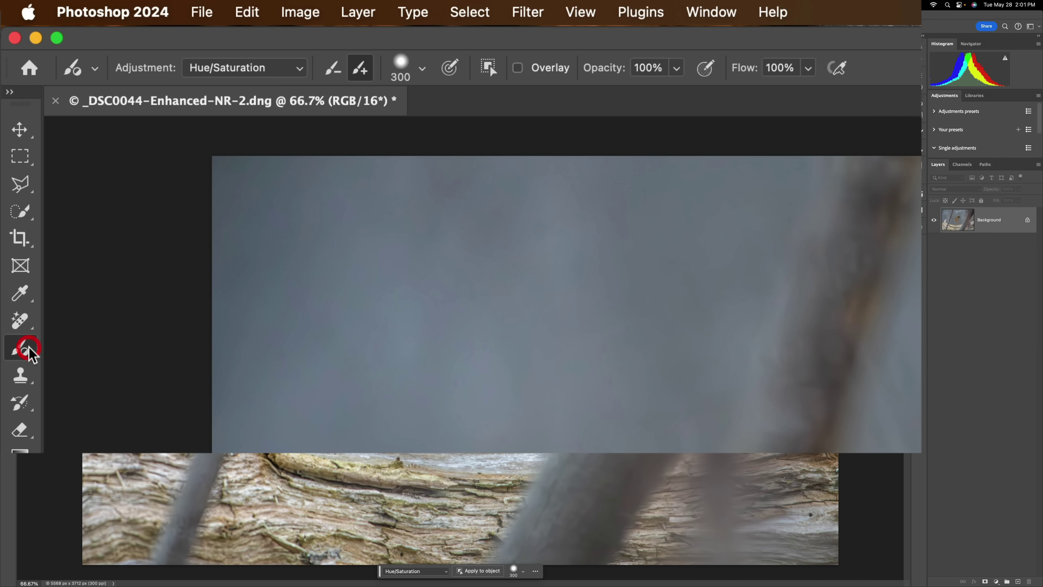
pyautogui.click(295, 70)
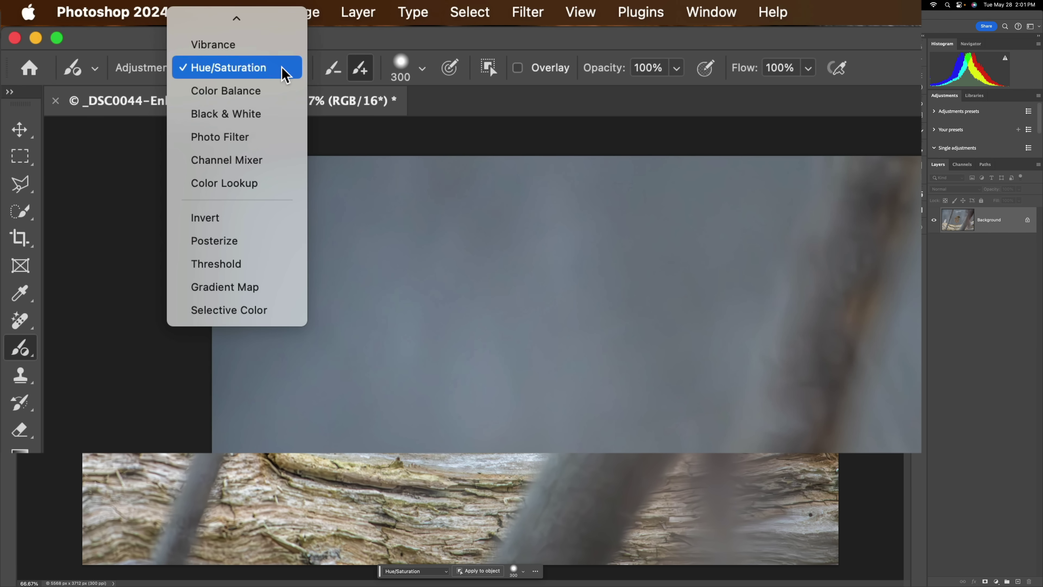
pyautogui.click(284, 68)
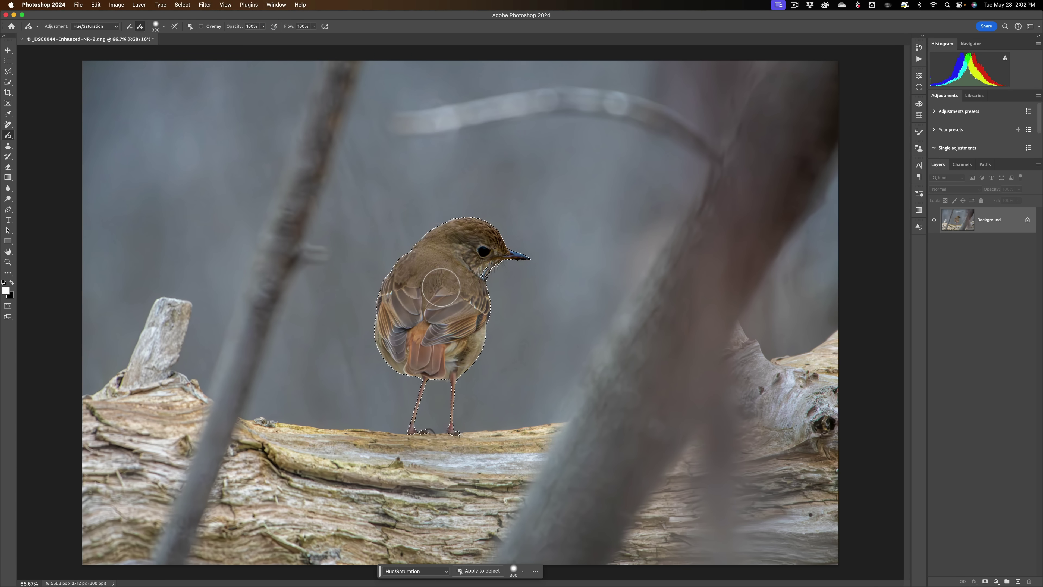
pyautogui.click(441, 287)
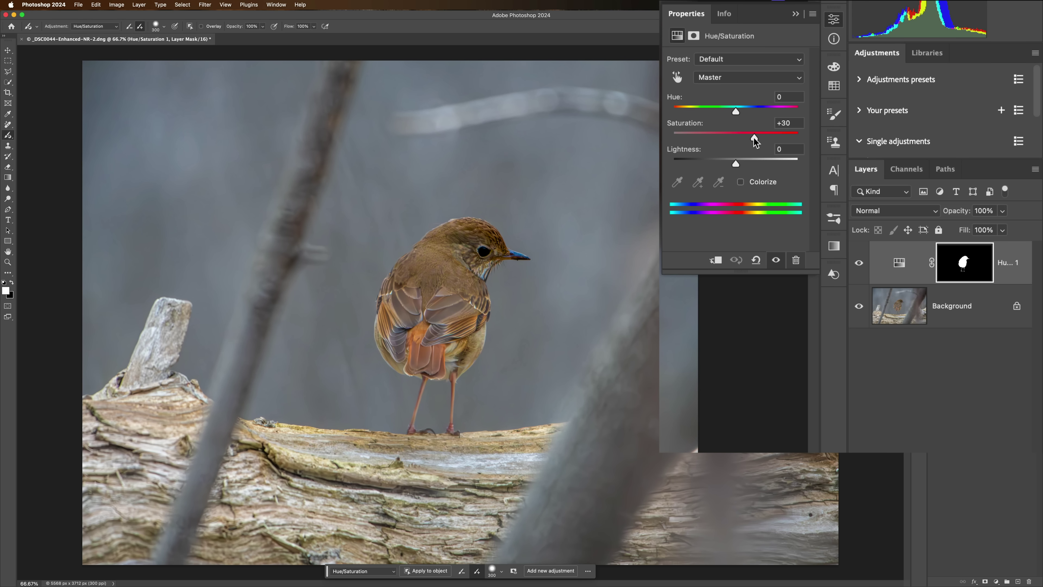
pyautogui.moveTo(753, 140); pyautogui.dragTo(751, 141)
pyautogui.click(871, 144)
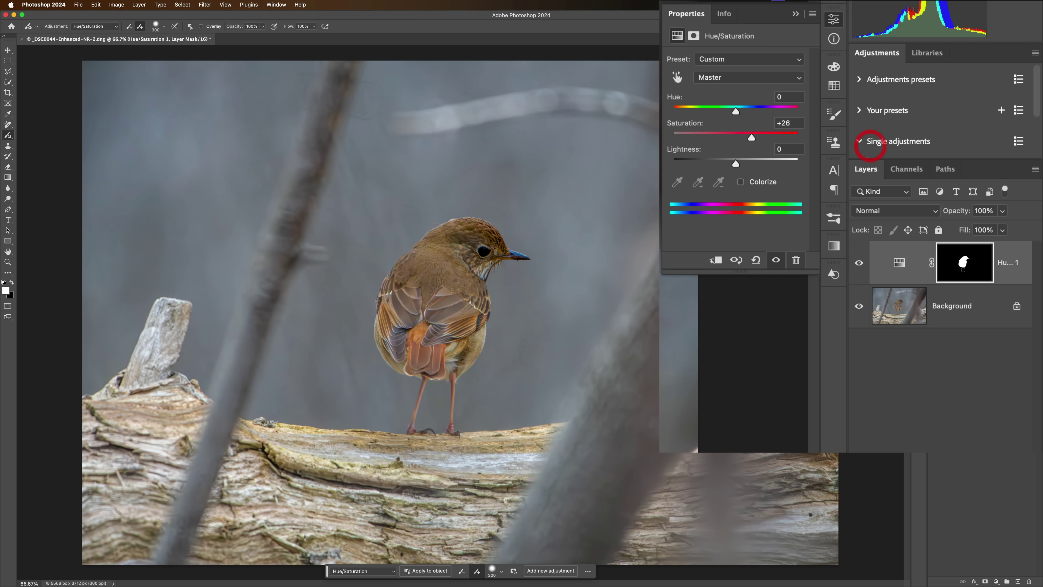
# Change the Adjustment Brush to Brightness/Contrast and dab once on the bird's back to add a second adjustment layer.
pyautogui.click(114, 27)
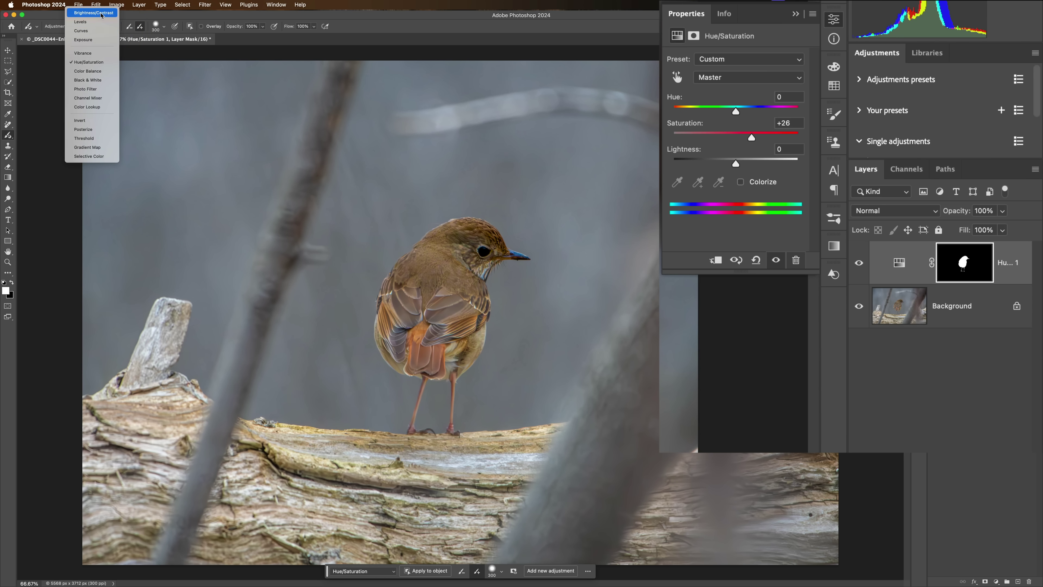
pyautogui.click(101, 13)
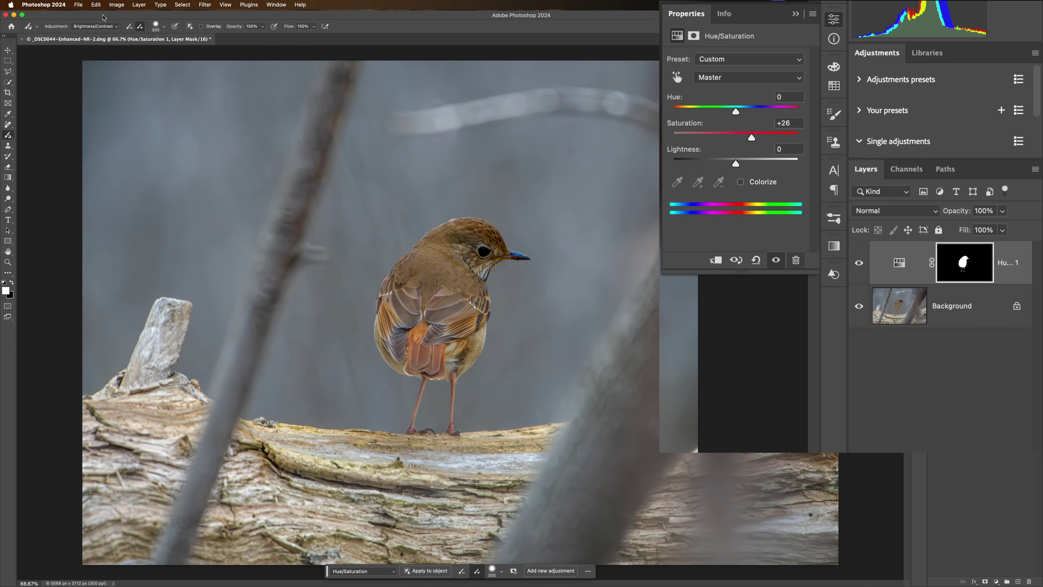
pyautogui.click(445, 295)
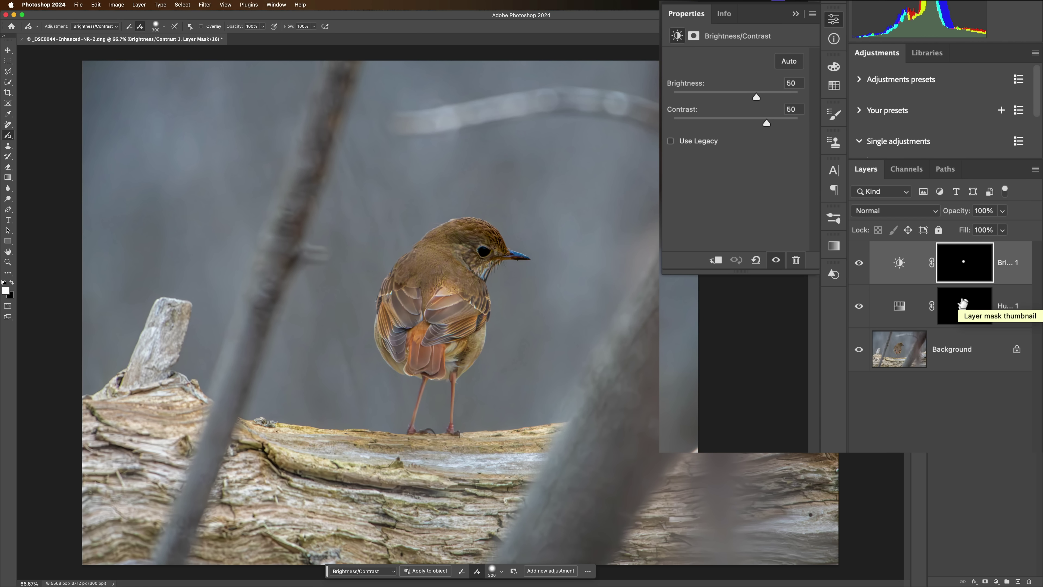
# Replace the Brightness/Contrast mask with a copy of the Hue/Saturation bird mask, and set Brightness to 22 and Contrast to 23.
pyautogui.press('alt')
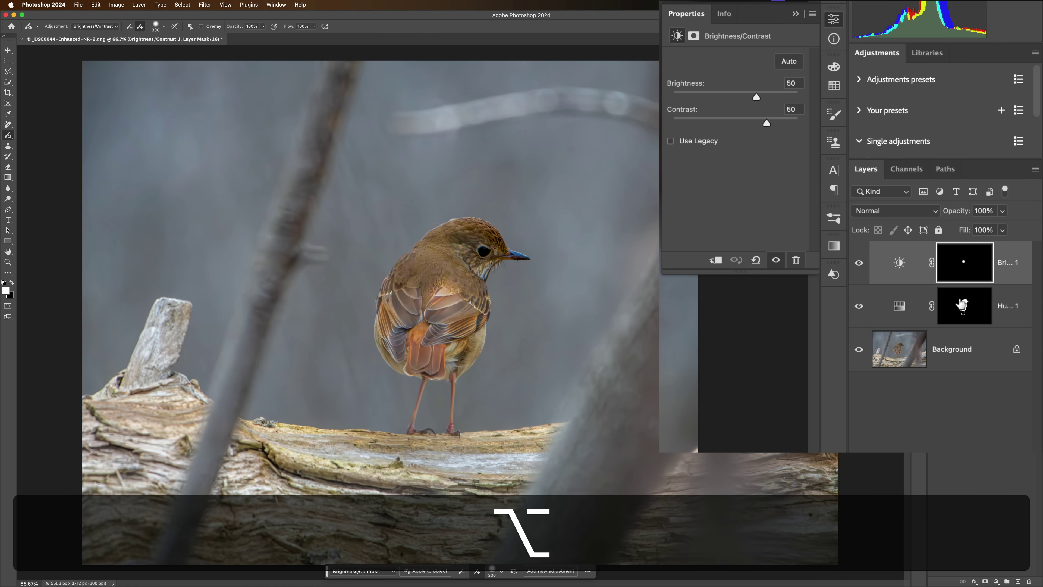
pyautogui.moveTo(962, 305); pyautogui.dragTo(958, 272)
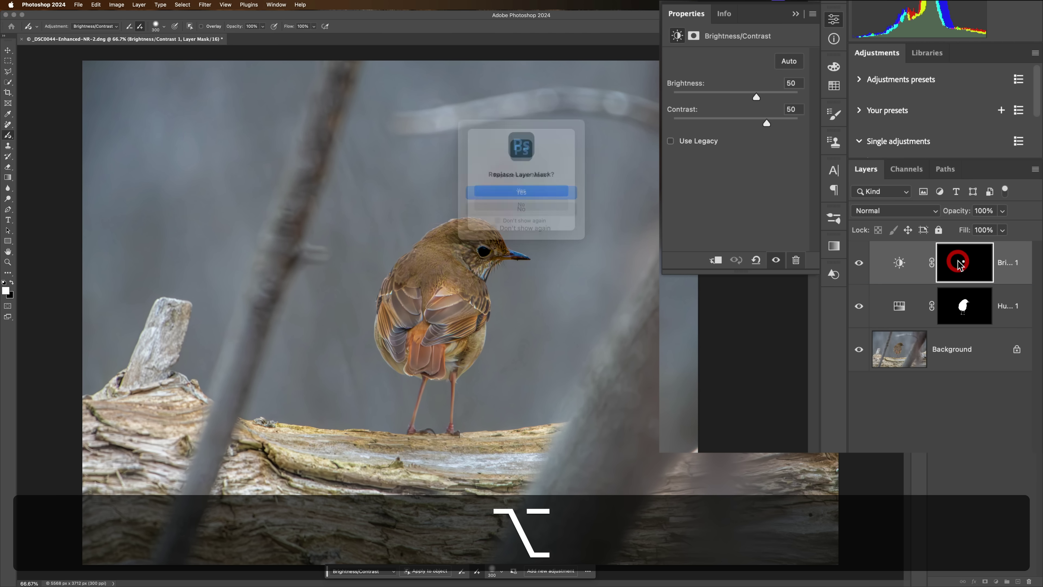
pyautogui.click(529, 190)
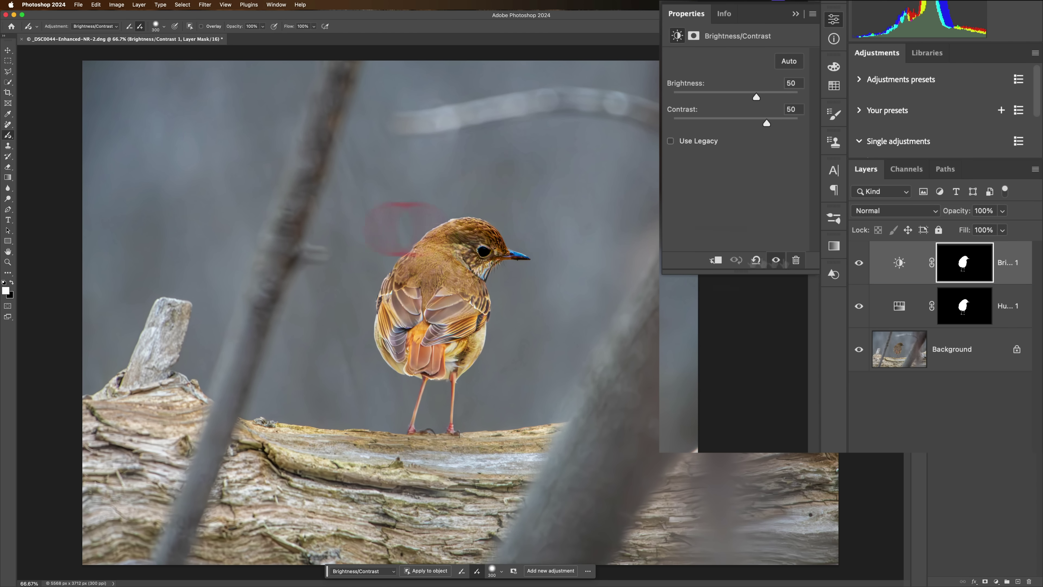
pyautogui.moveTo(757, 100); pyautogui.dragTo(753, 130)
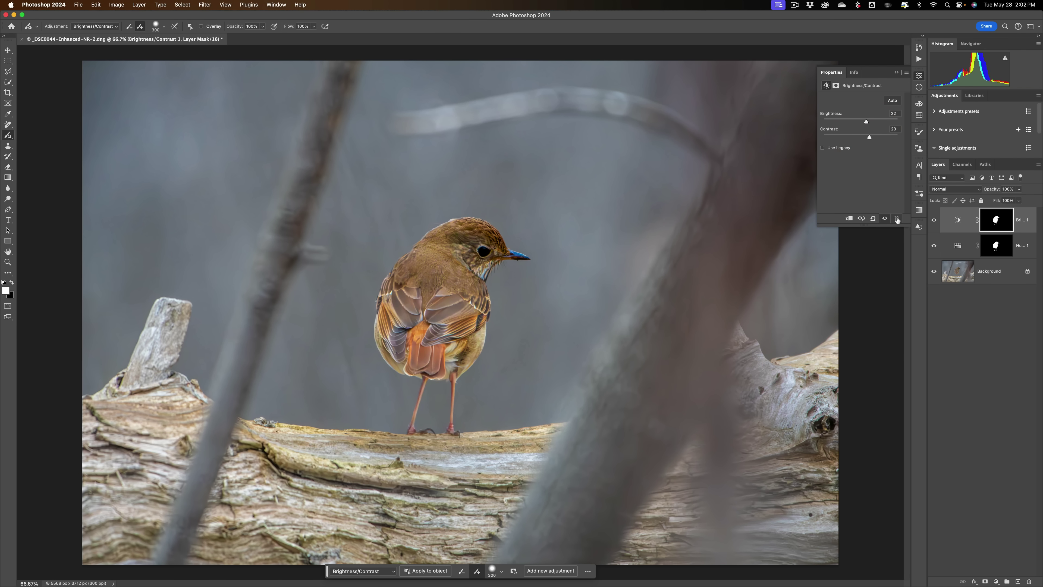
# Delete the Brightness/Contrast and Hue/Saturation adjustment layers and collapse the properties display.
pyautogui.click(898, 219)
pyautogui.click(898, 219)
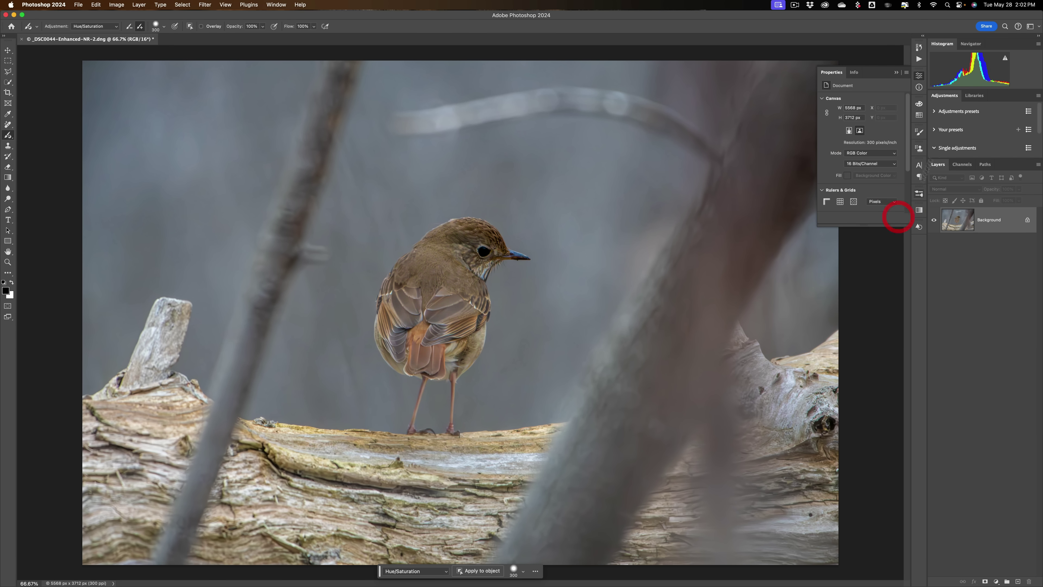
pyautogui.click(897, 73)
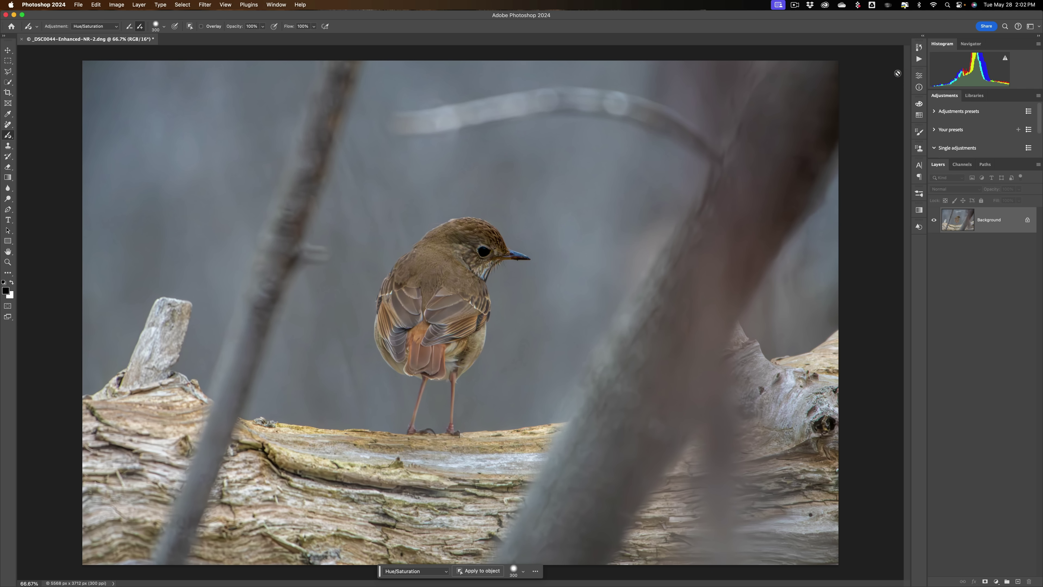
# Reposition the Contextual Task Bar over the image above the bird, first with the Move tool and again with the Adjustment Brush.
pyautogui.click(9, 50)
pyautogui.click(37, 89)
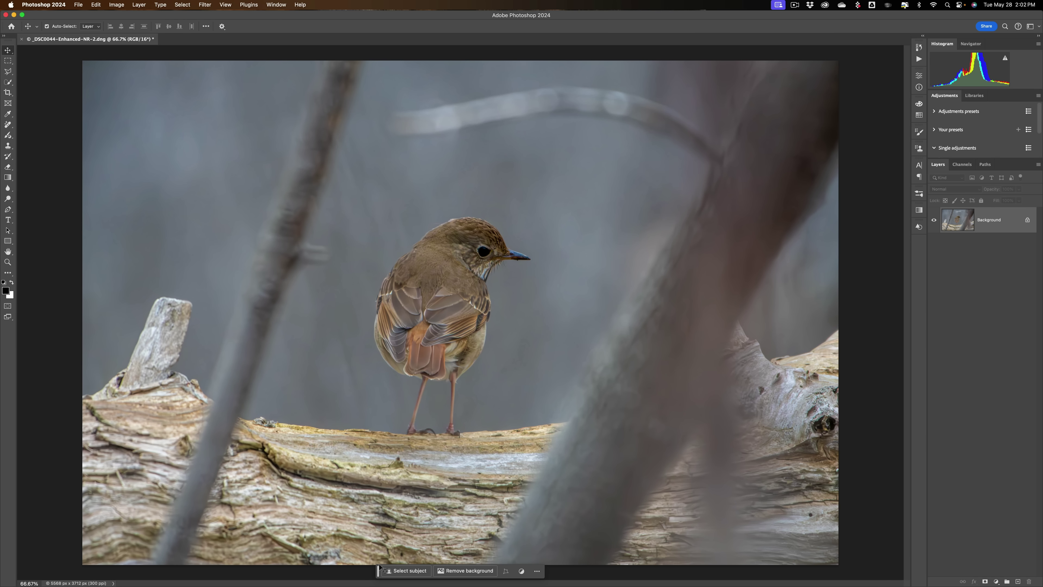
pyautogui.moveTo(378, 571); pyautogui.dragTo(533, 128)
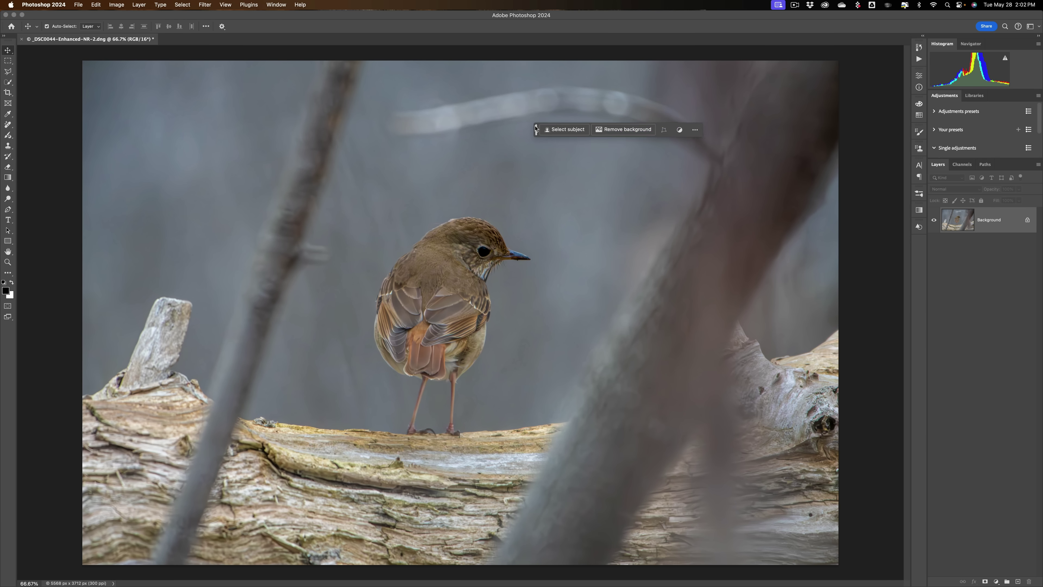
pyautogui.click(532, 128)
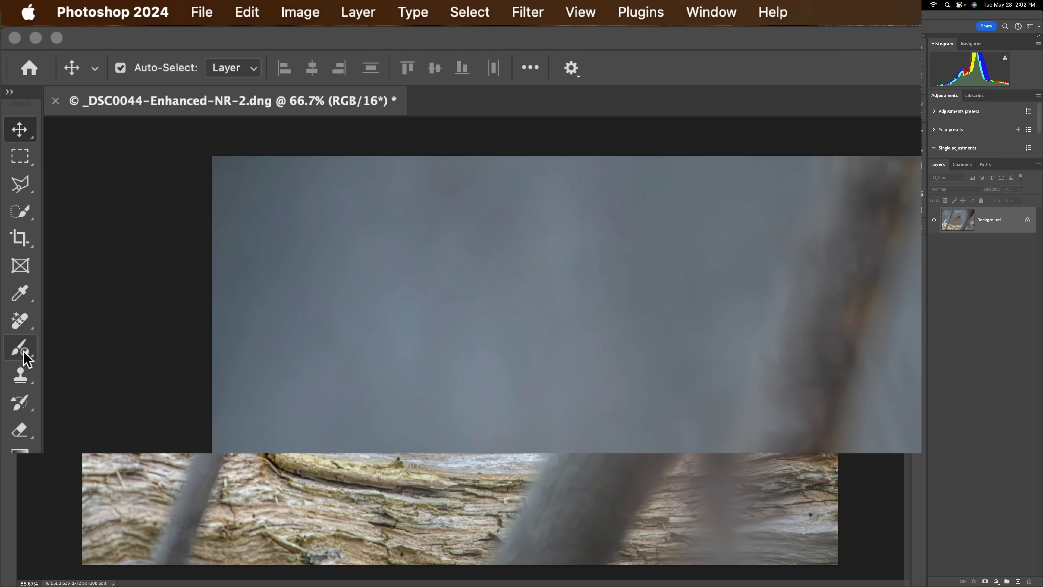
pyautogui.click(23, 353)
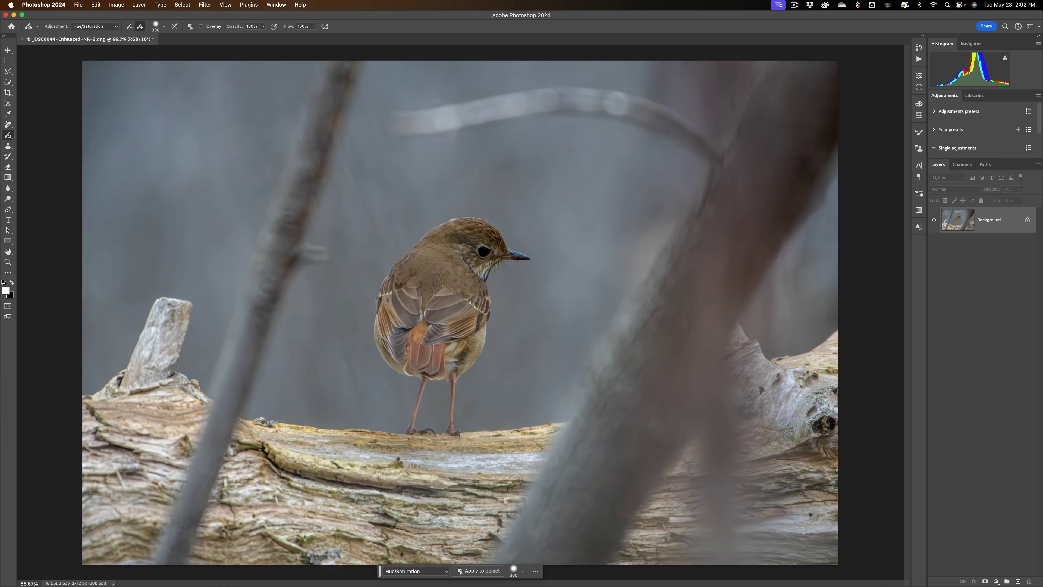
pyautogui.moveTo(380, 574); pyautogui.dragTo(550, 127)
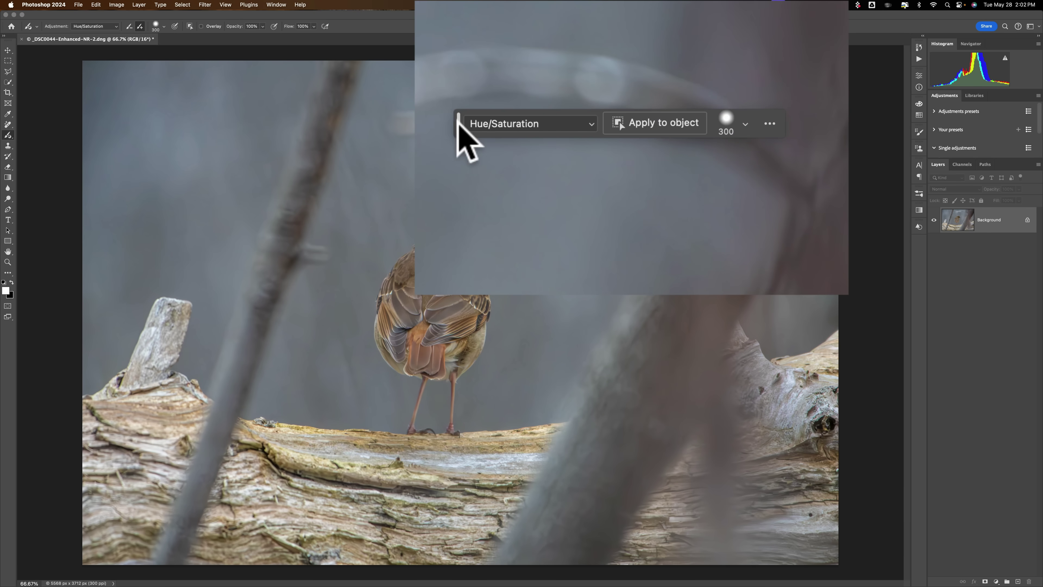
# Keep Hue/Saturation as the brush adjustment and apply it to the whole bird as a detected object.
pyautogui.click(116, 28)
pyautogui.click(117, 25)
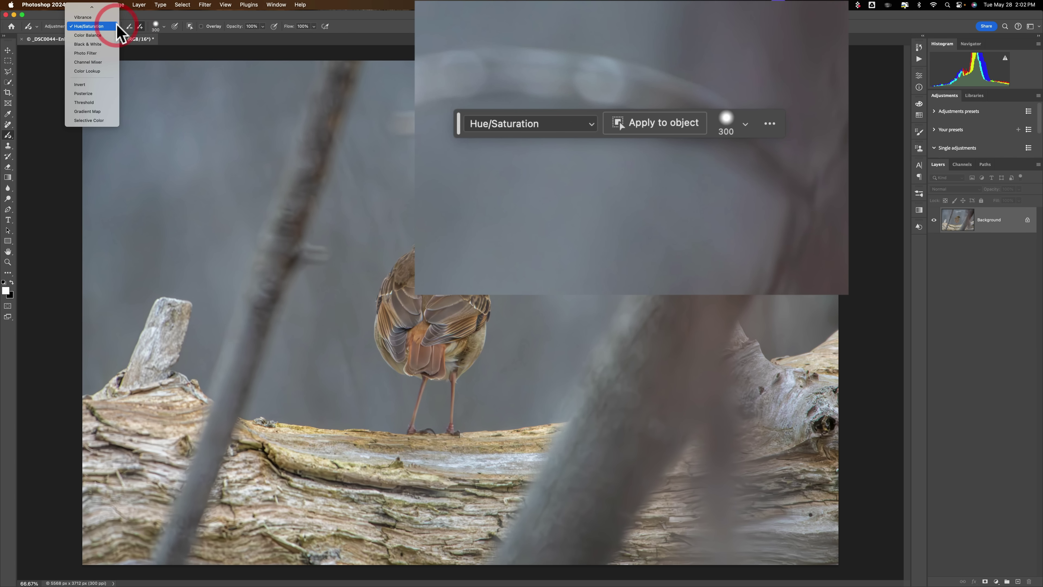
pyautogui.click(593, 120)
pyautogui.click(593, 121)
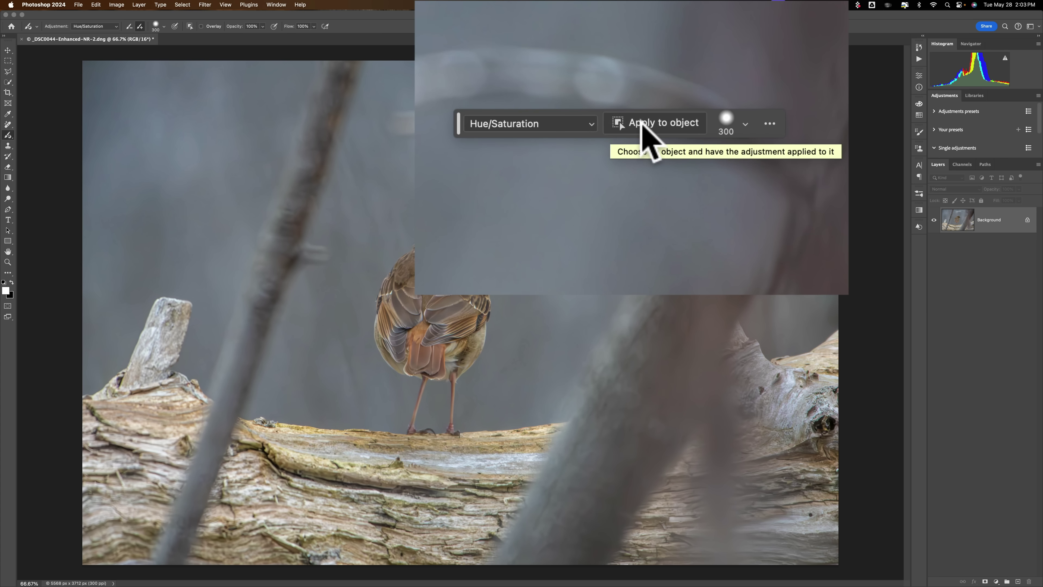
pyautogui.click(190, 26)
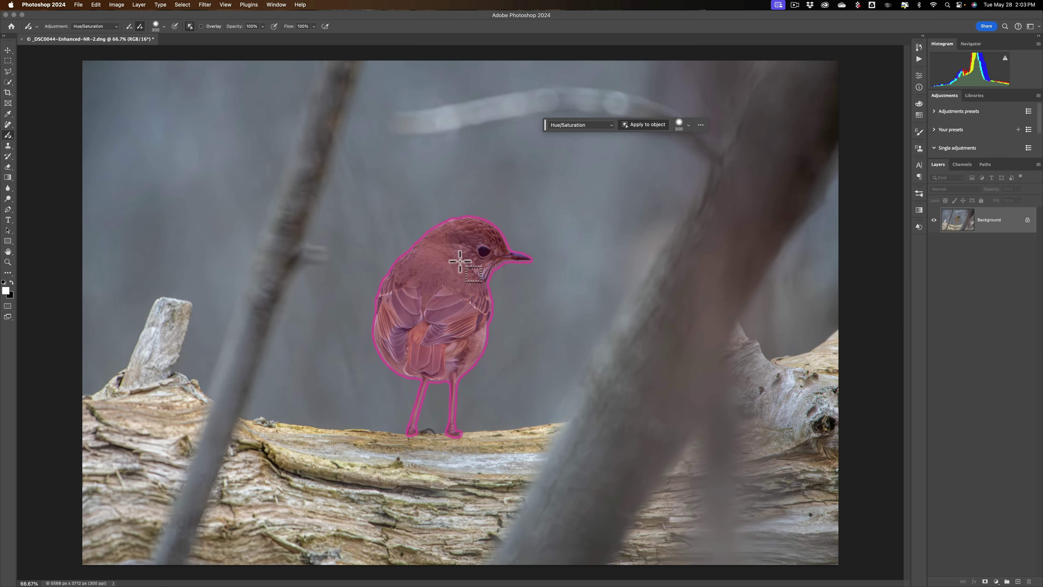
pyautogui.click(446, 271)
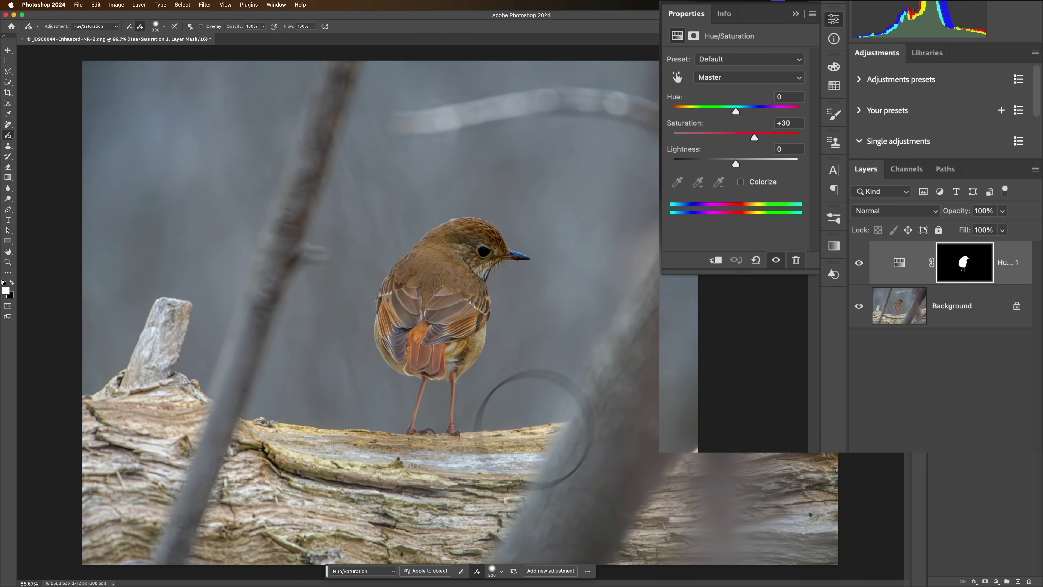
# Add a Brightness/Contrast adjustment applied to the whole bird as an object, and set Brightness to 6 and Contrast to 33.
pyautogui.moveTo(329, 572); pyautogui.dragTo(500, 135)
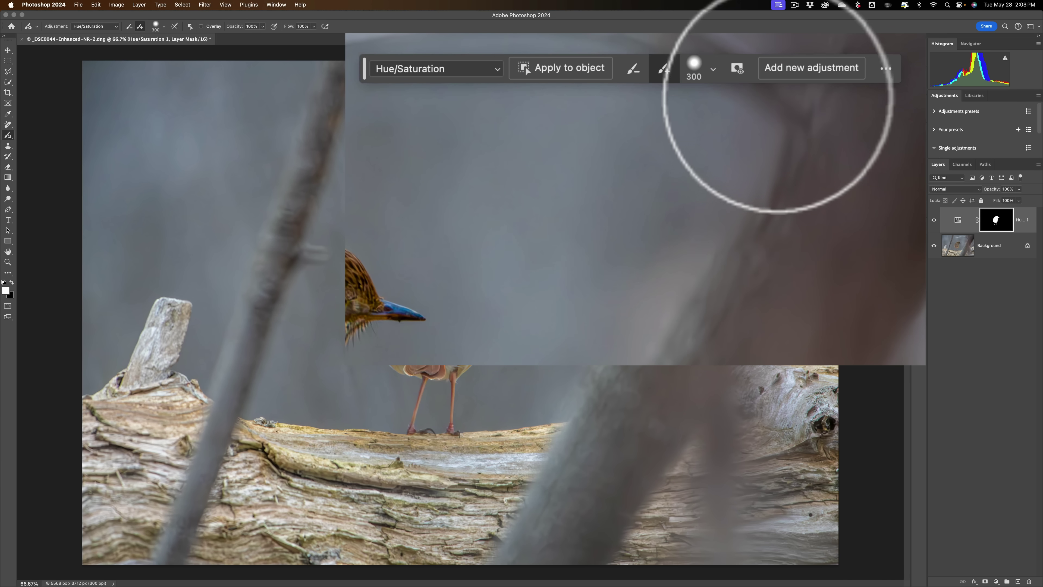
pyautogui.click(790, 68)
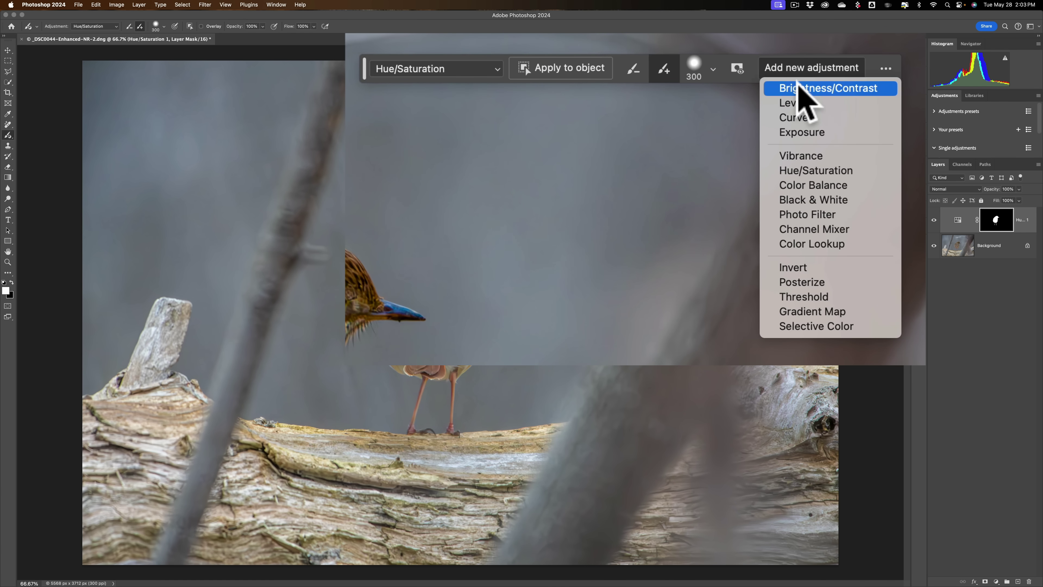
pyautogui.click(826, 88)
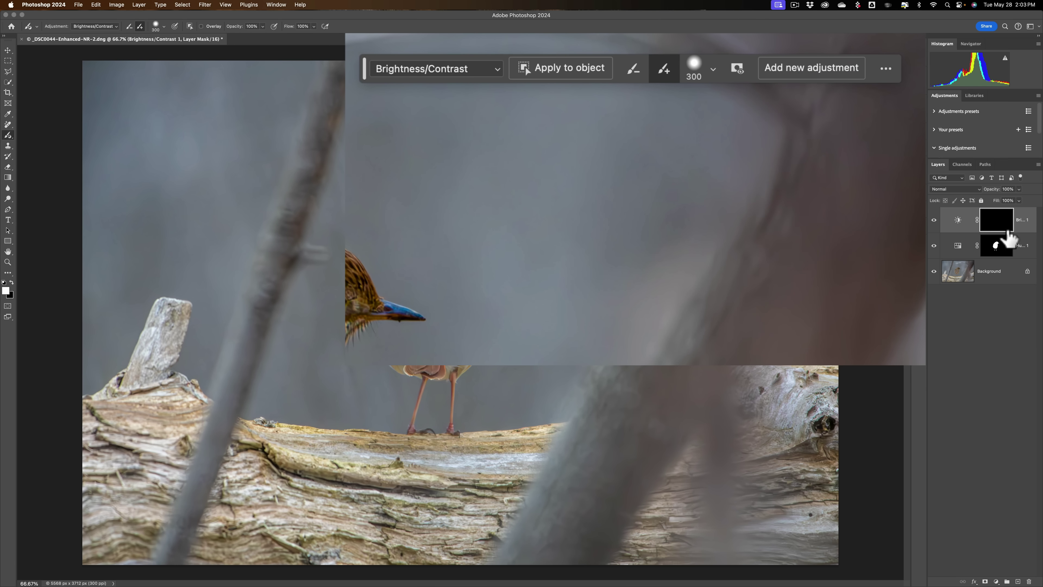
pyautogui.click(569, 69)
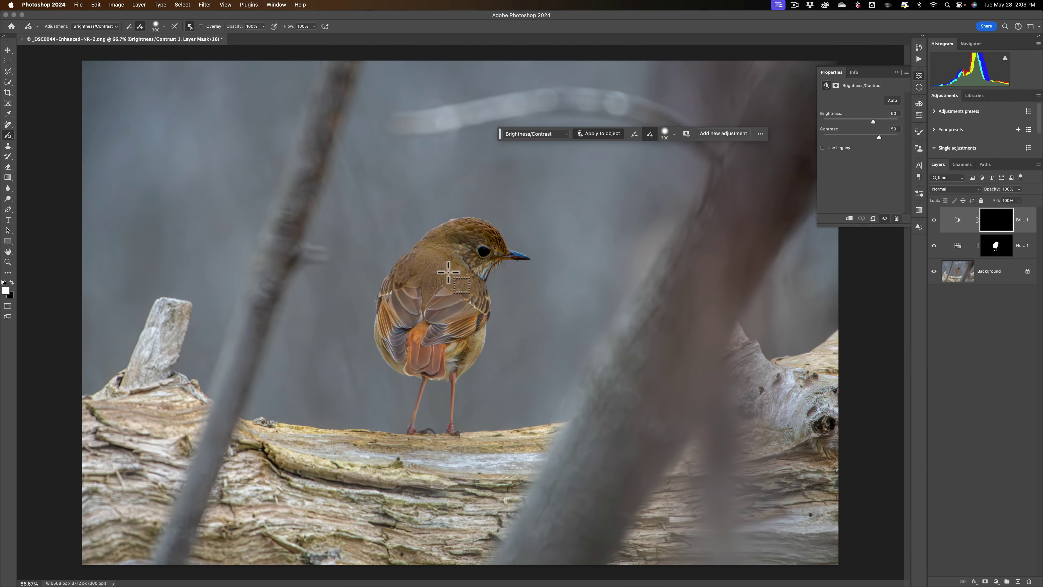
pyautogui.click(448, 272)
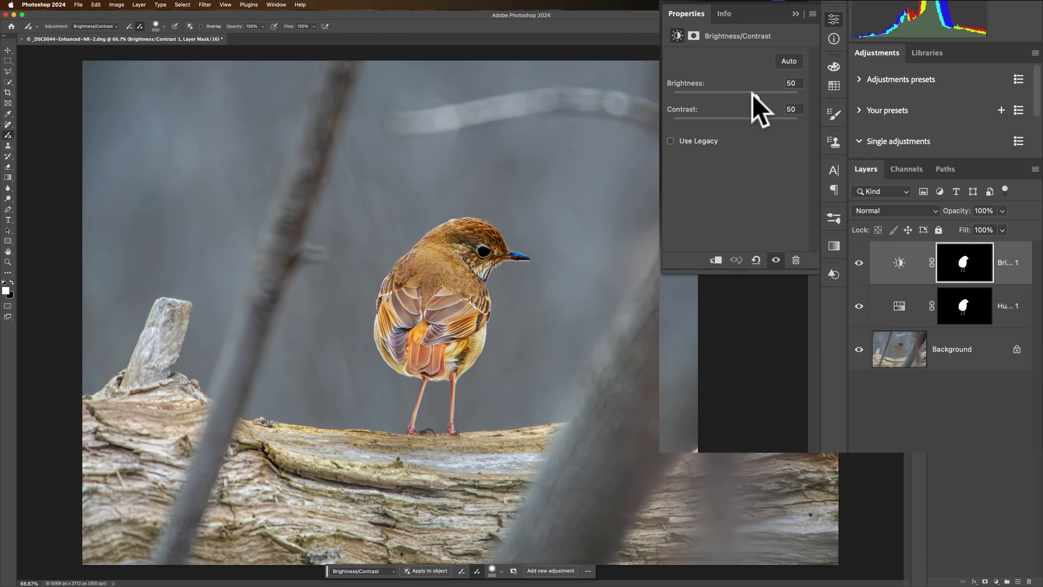
pyautogui.moveTo(873, 122); pyautogui.dragTo(864, 122)
pyautogui.moveTo(741, 91); pyautogui.dragTo(755, 120)
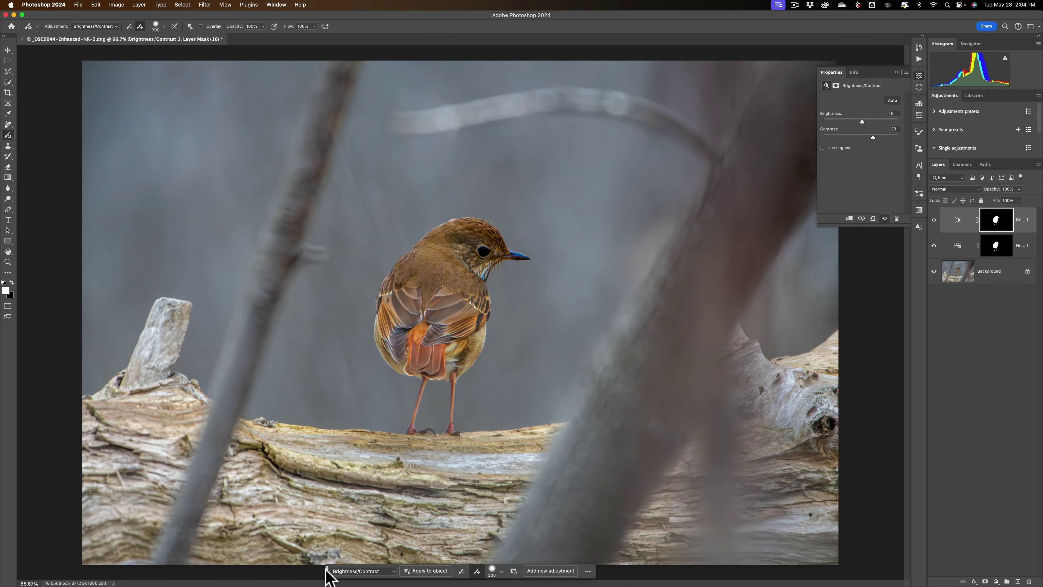
# Move the Contextual Task Bar over the image above the bird and apply a new Exposure adjustment to the upright broken branch stub as an object.
pyautogui.moveTo(327, 571); pyautogui.dragTo(530, 161)
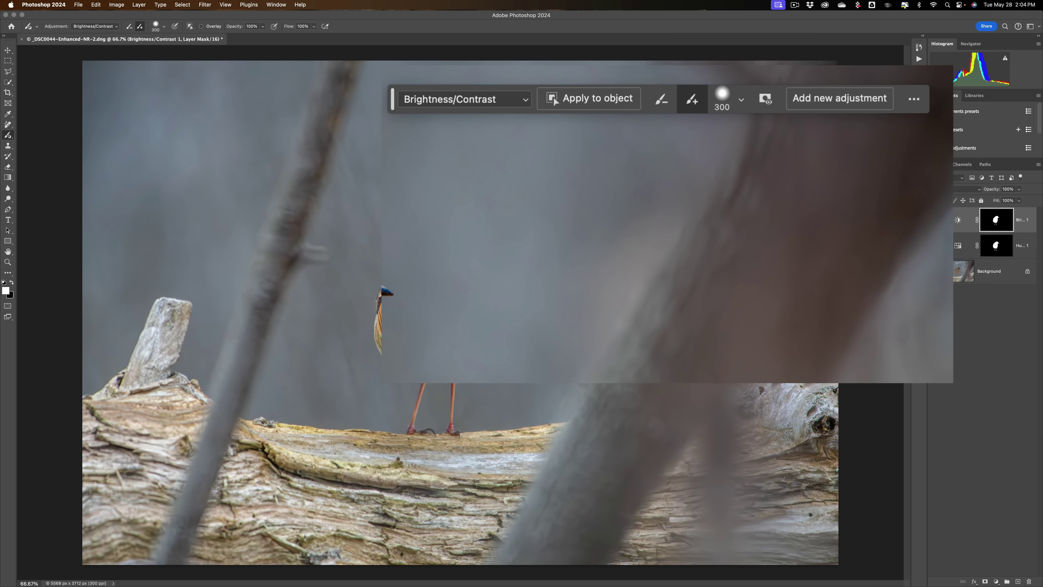
pyautogui.click(842, 94)
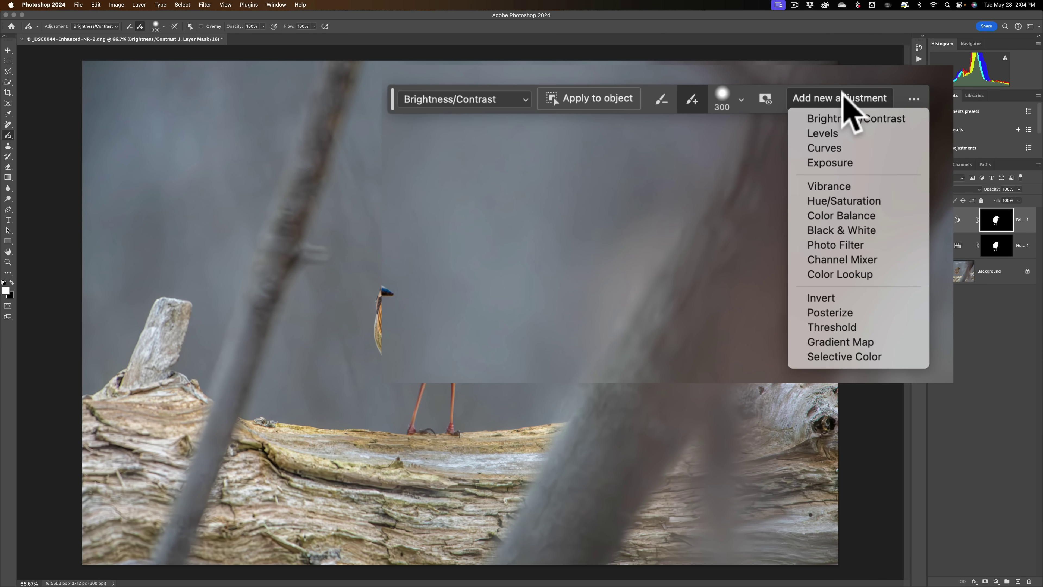
pyautogui.click(836, 164)
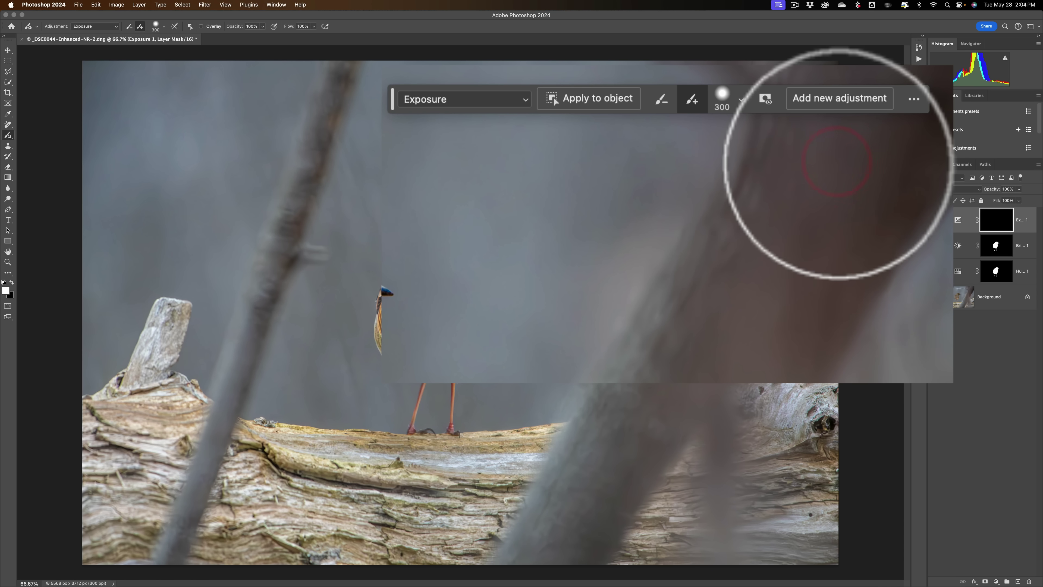
pyautogui.click(593, 99)
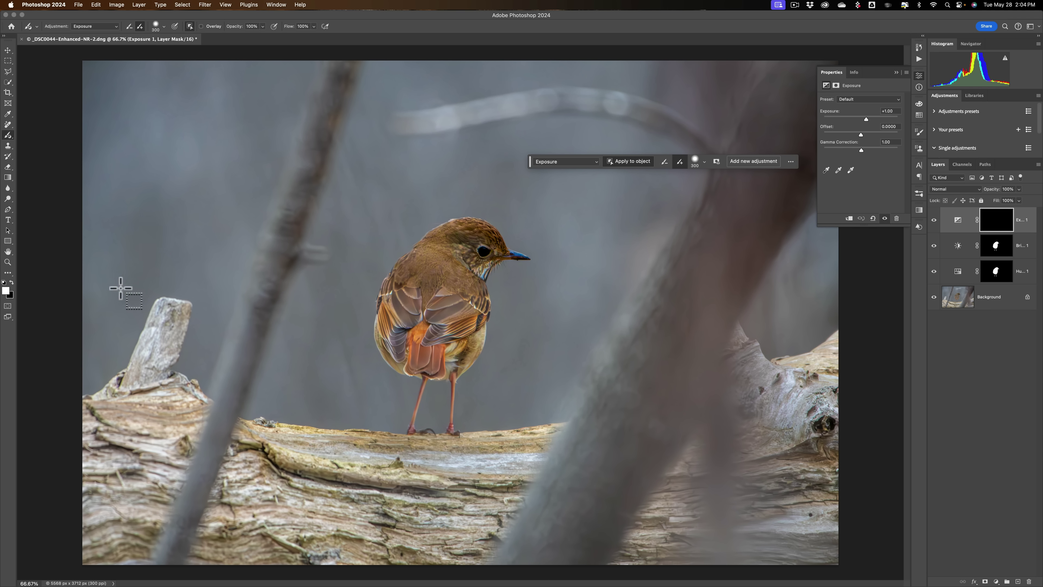
pyautogui.moveTo(124, 289); pyautogui.dragTo(195, 393)
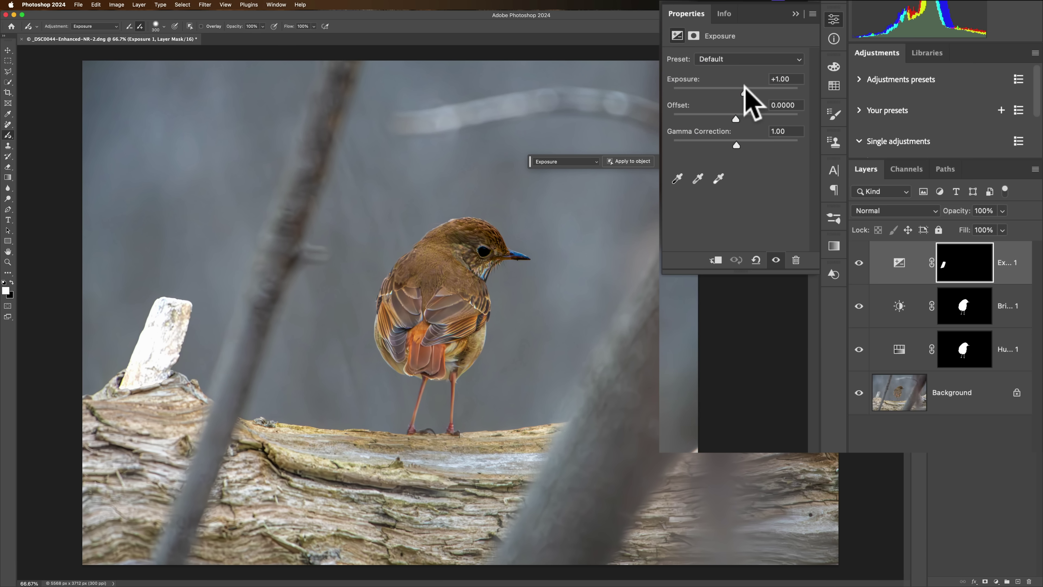
# Set the branch stub's Exposure adjustment to Exposure +0.11, Offset -0.0847 and Gamma Correction 0.77, and collapse the properties display.
pyautogui.moveTo(866, 120); pyautogui.dragTo(857, 119)
pyautogui.moveTo(730, 91); pyautogui.dragTo(730, 144)
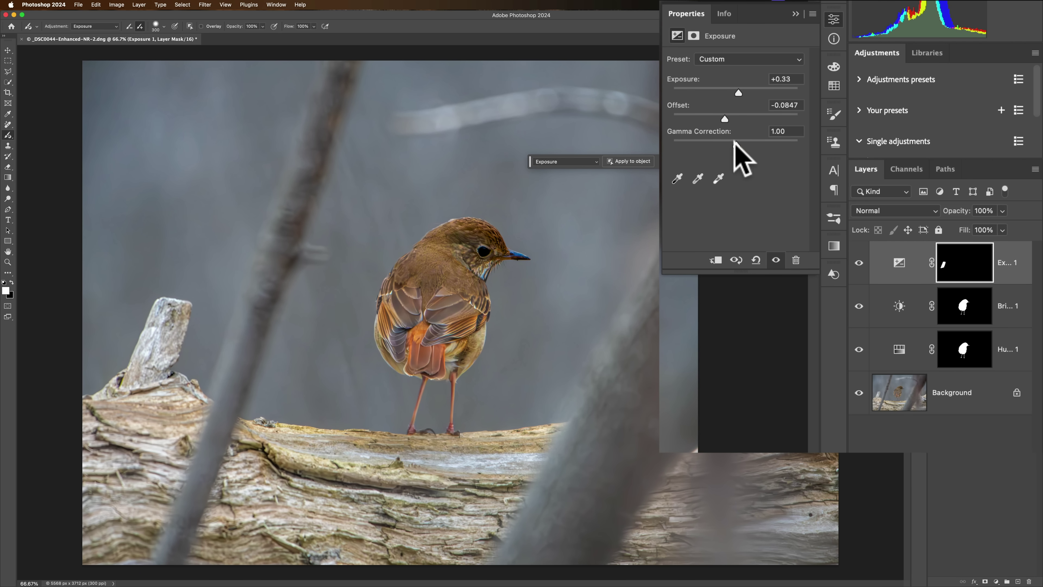
pyautogui.moveTo(859, 149); pyautogui.dragTo(861, 116)
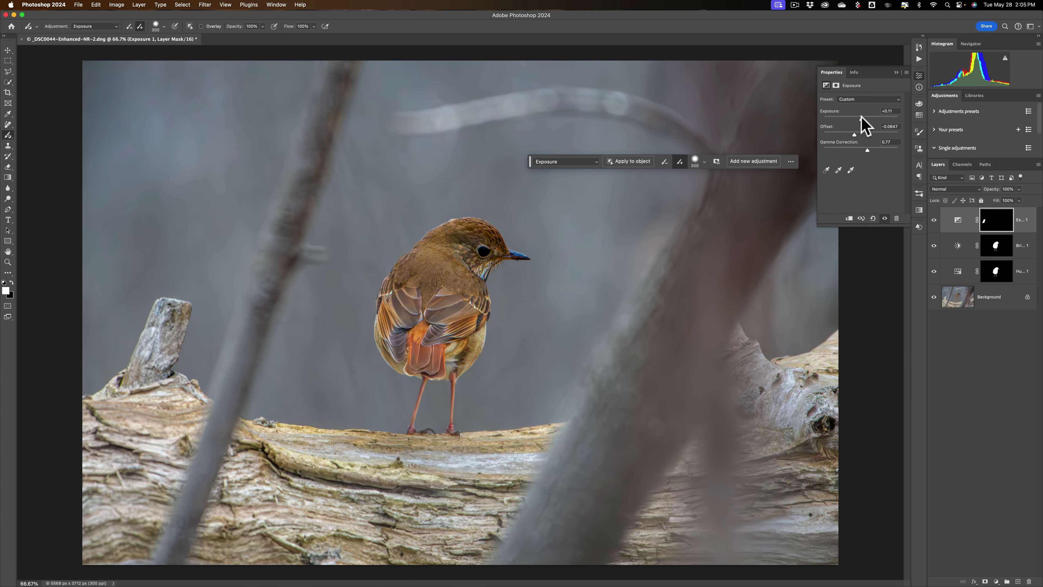
pyautogui.click(897, 72)
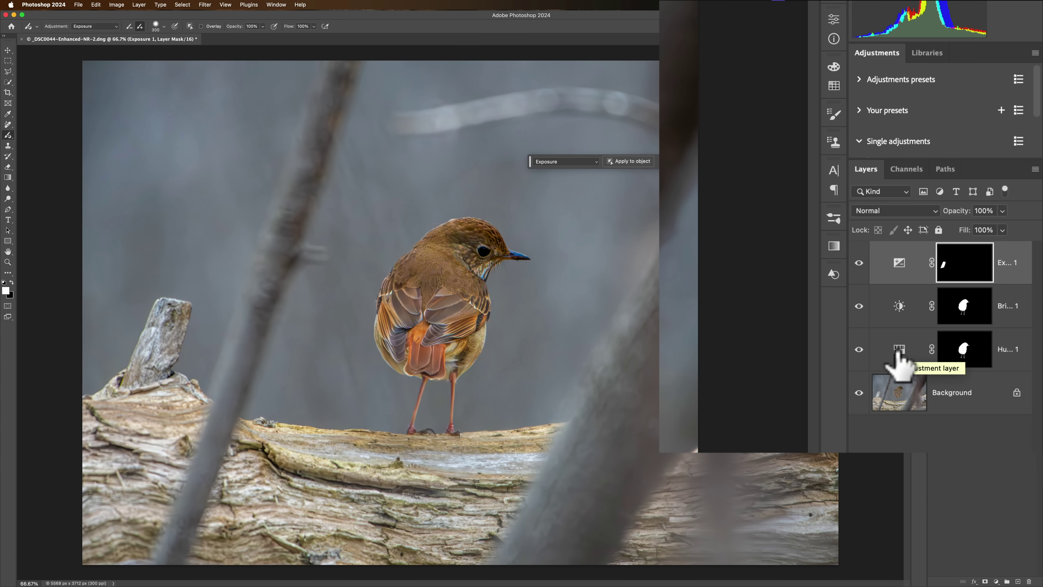
# Change the bird's Hue/Saturation layer to Saturation +4 and Lightness -1, collapse its properties, and reselect the Exposure adjustment layer.
pyautogui.click(898, 351)
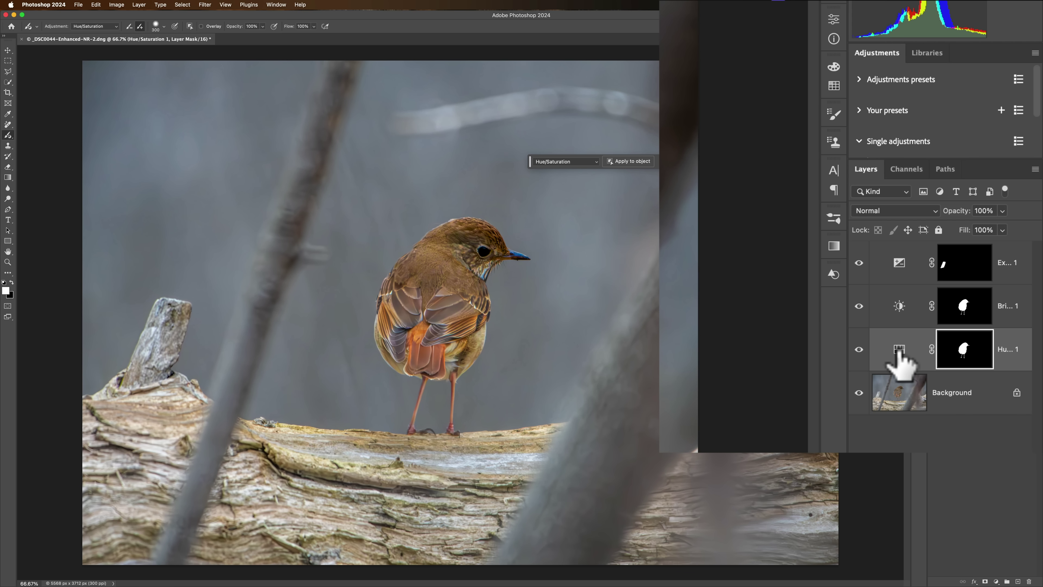
pyautogui.click(898, 349)
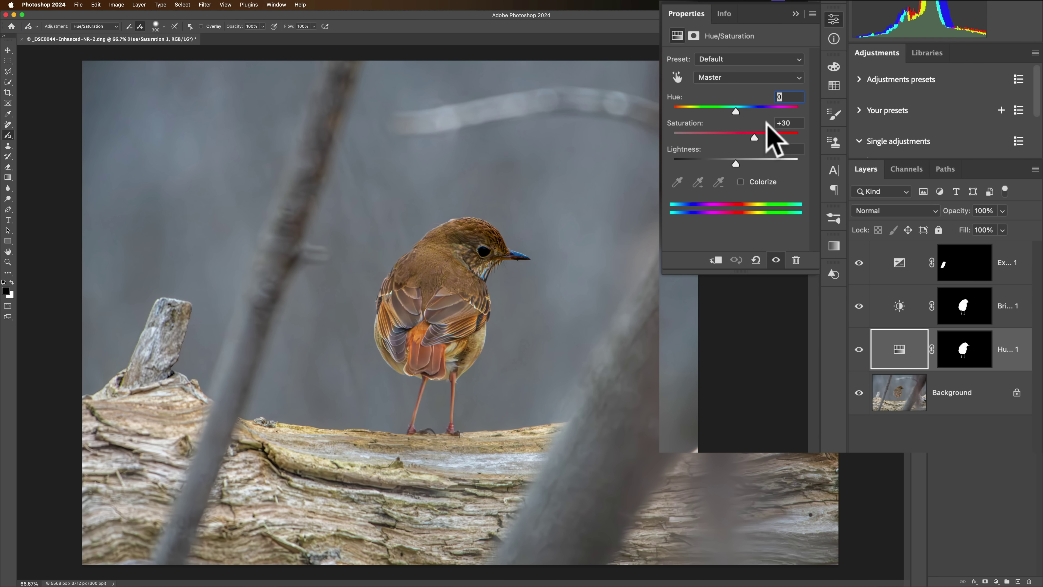
pyautogui.click(736, 134)
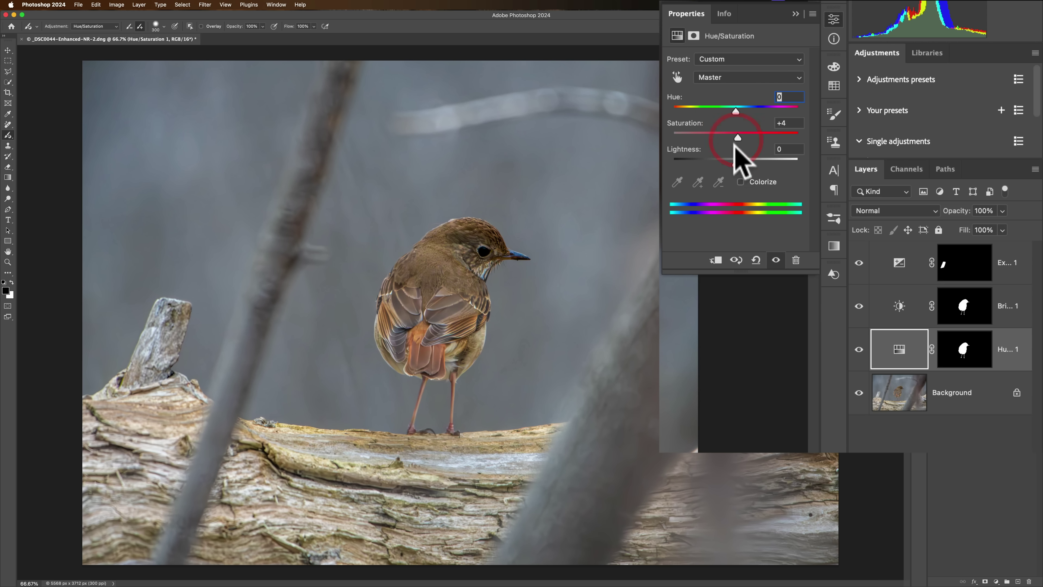
pyautogui.click(735, 159)
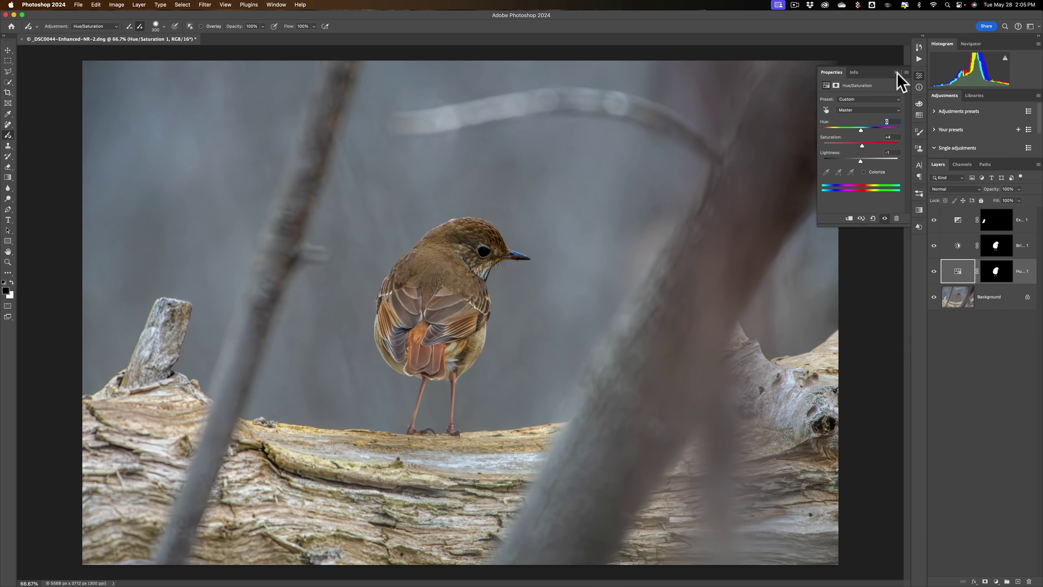
pyautogui.click(896, 73)
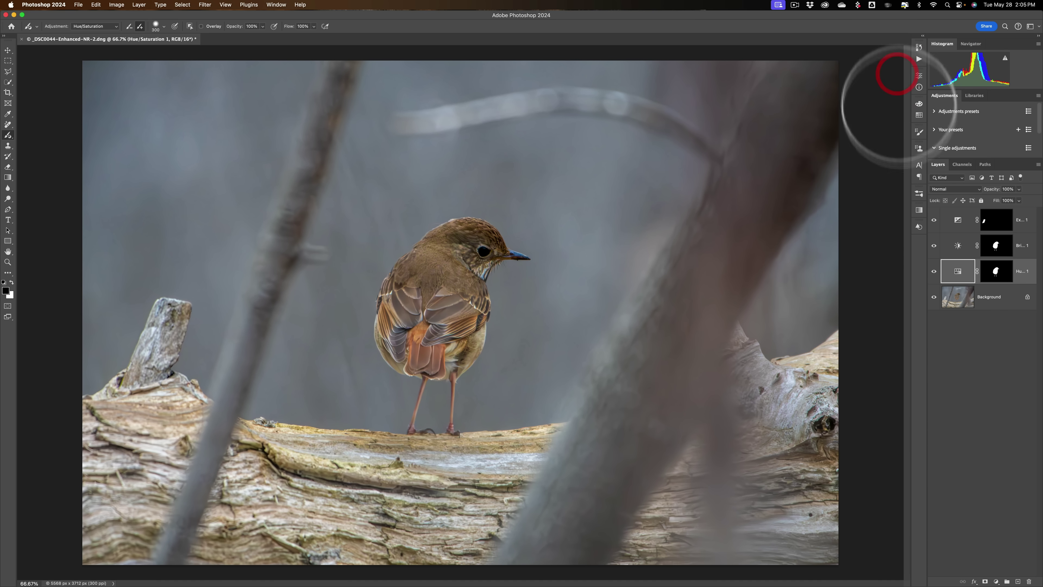
pyautogui.click(972, 225)
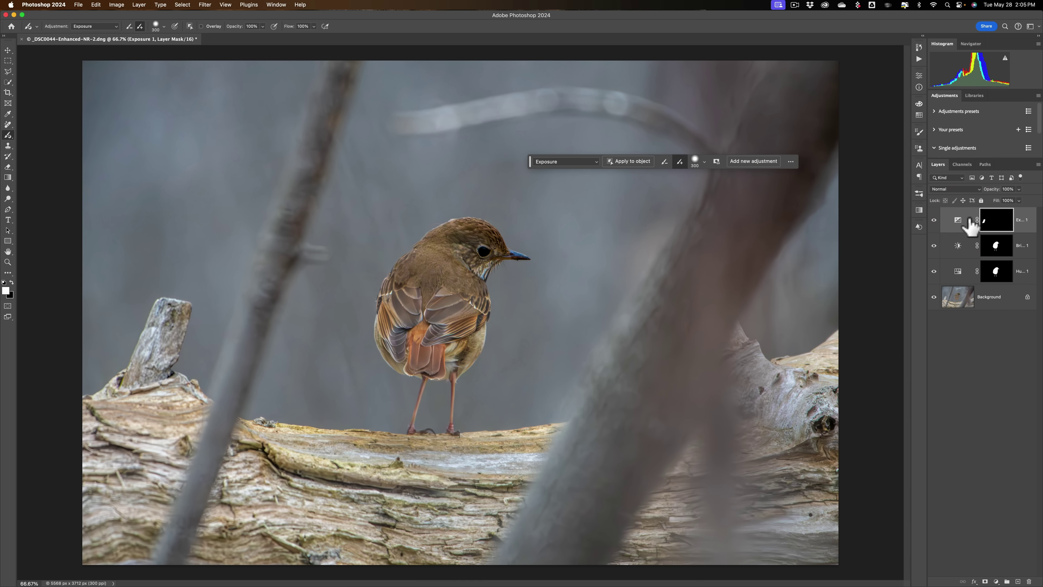